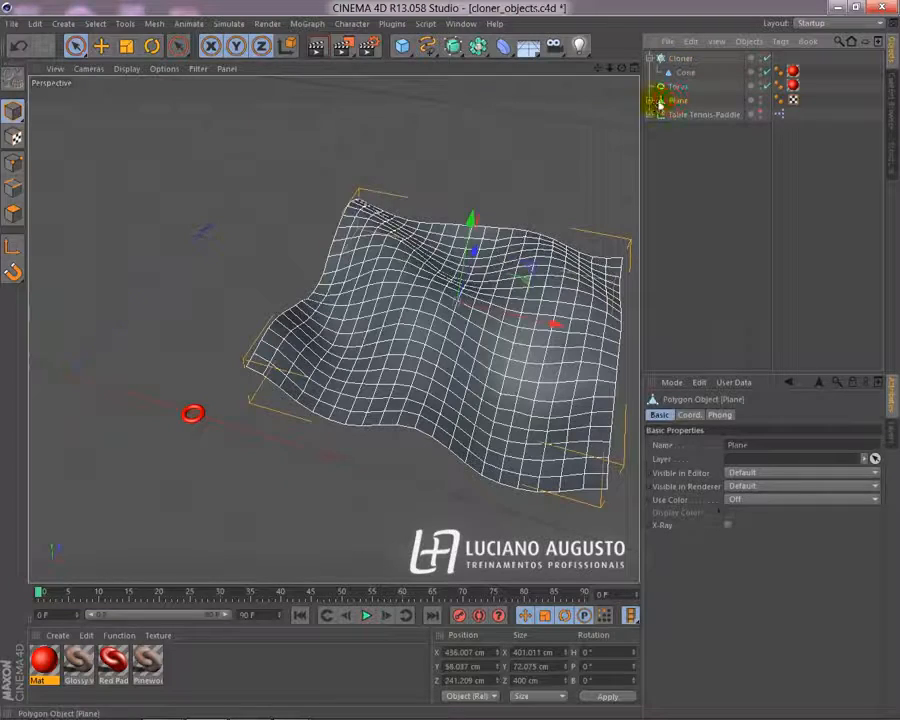
# Assign the Plane as the Cloner's distribution object so the cones spread across its surface.
pyautogui.click(677, 59)
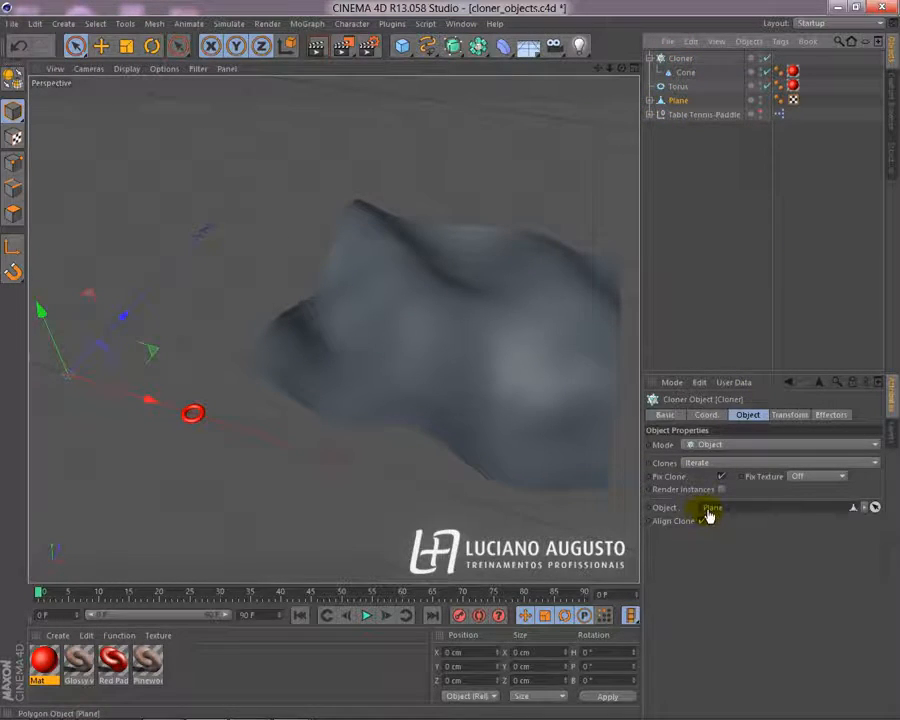
pyautogui.moveTo(706, 518); pyautogui.dragTo(710, 507)
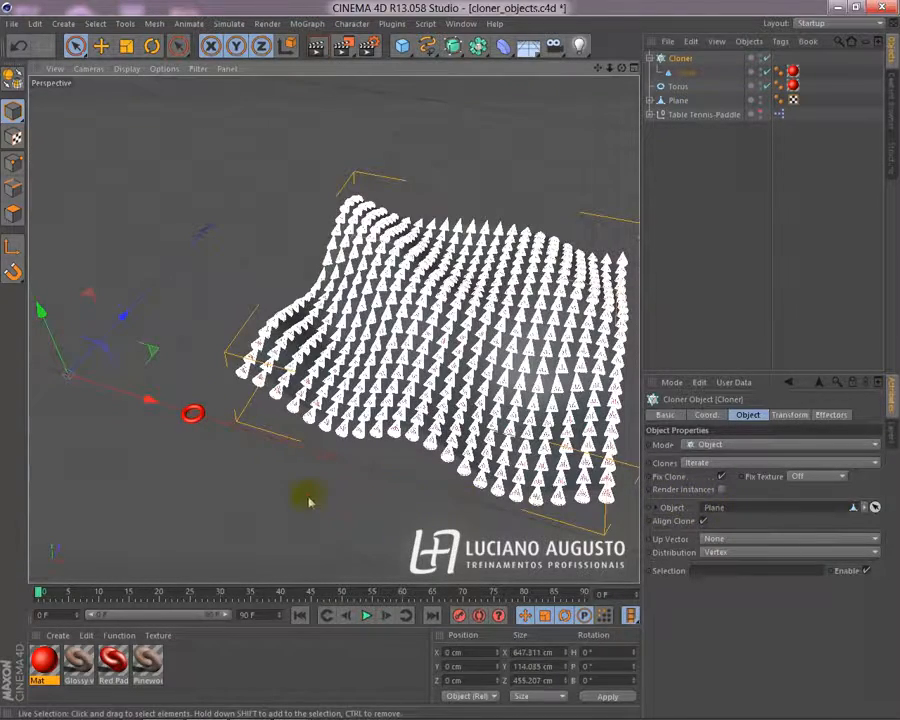
pyautogui.click(310, 500)
pyautogui.keyDown('alt'); pyautogui.moveTo(315, 494); pyautogui.dragTo(427, 520); pyautogui.keyUp('alt')
pyautogui.keyDown('alt'); pyautogui.moveTo(427, 520); pyautogui.dragTo(518, 506, button='right'); pyautogui.keyUp('alt')
pyautogui.keyDown('alt'); pyautogui.moveTo(361, 480); pyautogui.dragTo(200, 220); pyautogui.keyUp('alt')
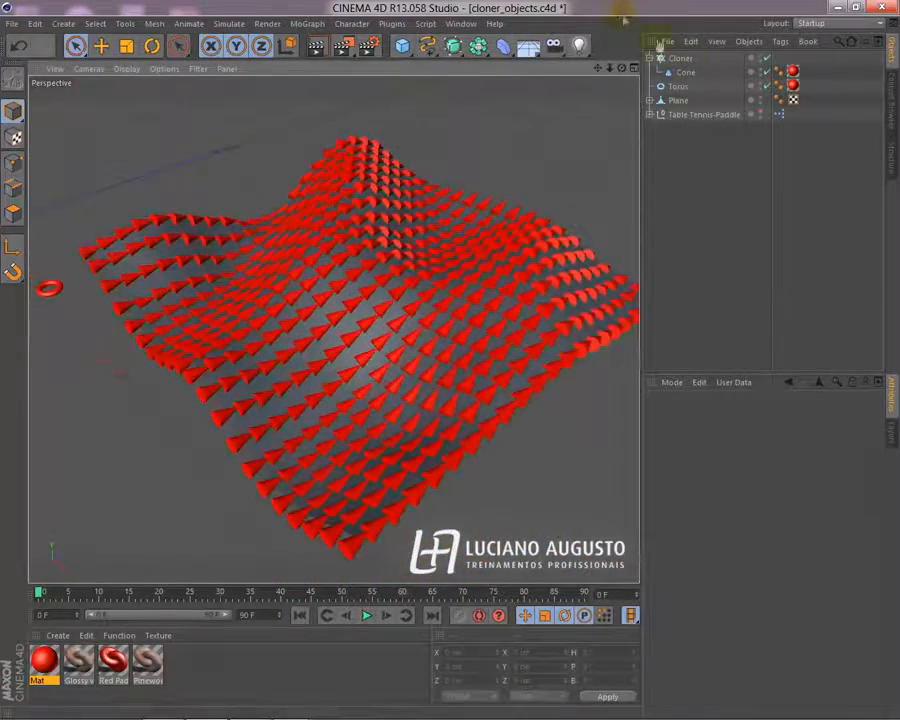
pyautogui.click(683, 58)
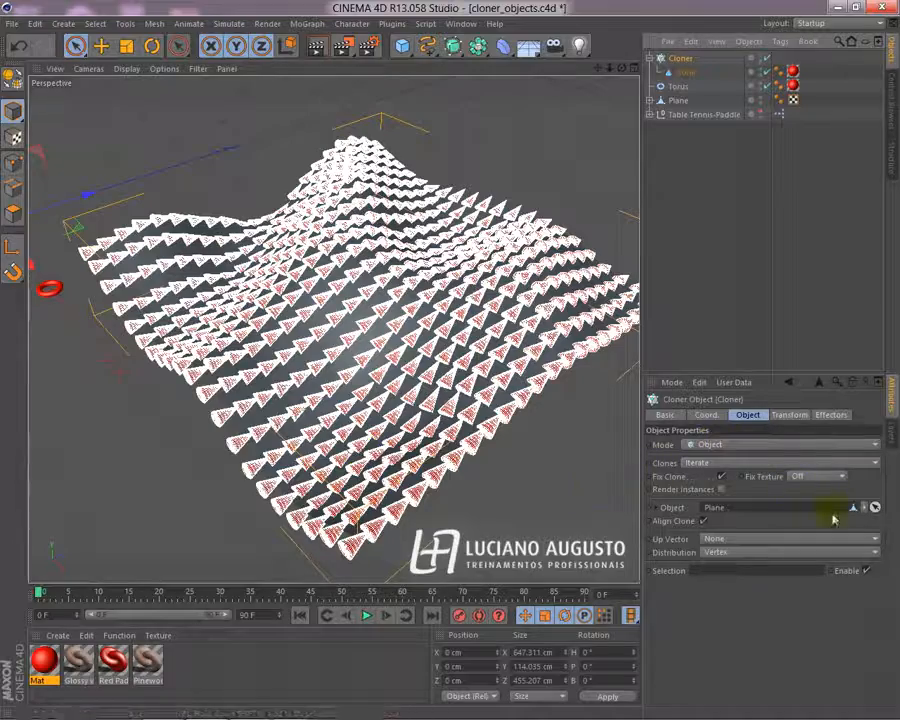
pyautogui.keyDown('alt'); pyautogui.moveTo(461, 509); pyautogui.dragTo(458, 490); pyautogui.keyUp('alt')
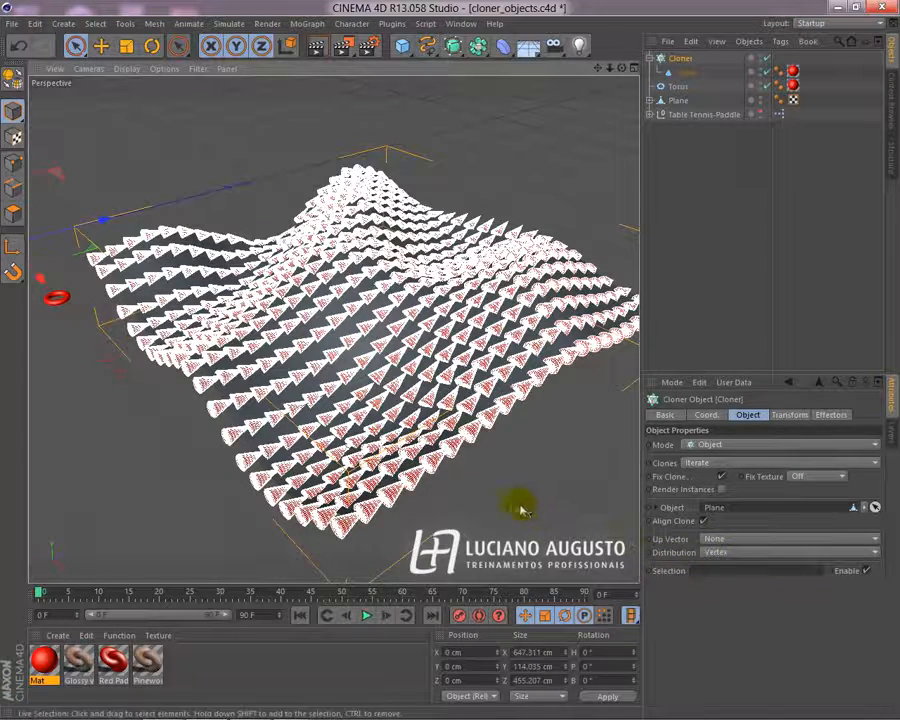
pyautogui.click(482, 489)
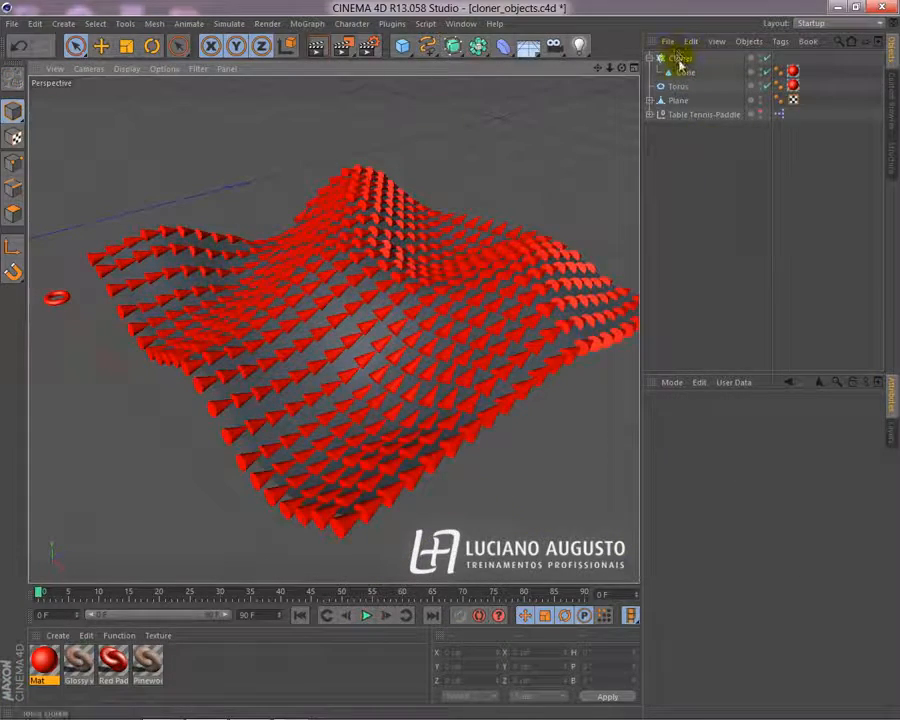
# Set the viewport display to Gouraud Shading (Lines) and inspect the cone clones on the plane's mesh.
pyautogui.click(680, 58)
pyautogui.click(126, 68)
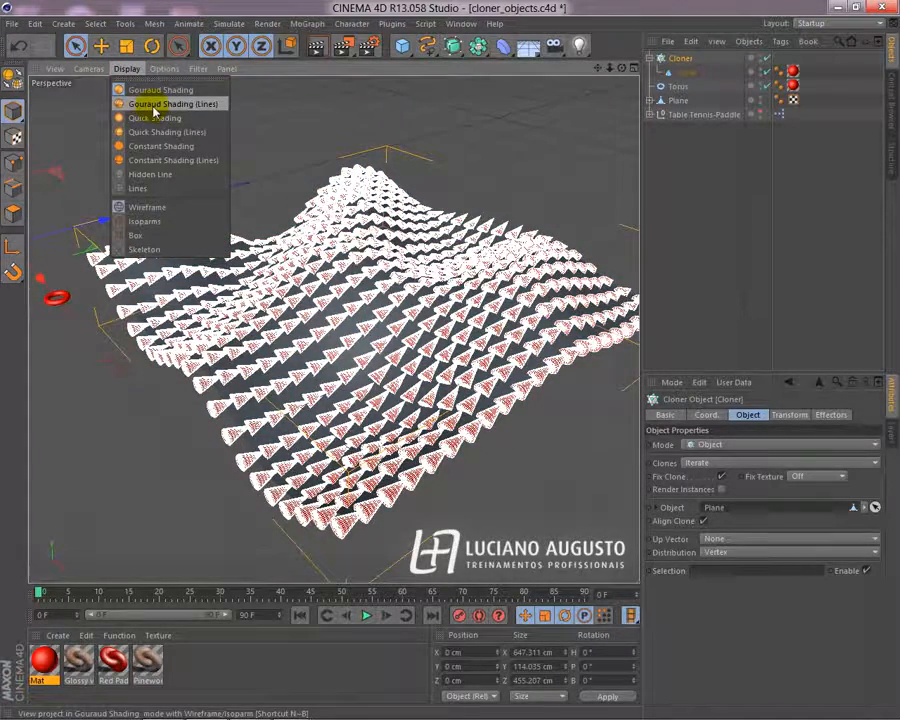
pyautogui.click(156, 105)
pyautogui.click(573, 461)
pyautogui.keyDown('alt'); pyautogui.moveTo(345, 240); pyautogui.dragTo(325, 305); pyautogui.keyUp('alt')
pyautogui.keyDown('alt'); pyautogui.moveTo(325, 305); pyautogui.dragTo(462, 380, button='right'); pyautogui.keyUp('alt')
pyautogui.click(379, 408)
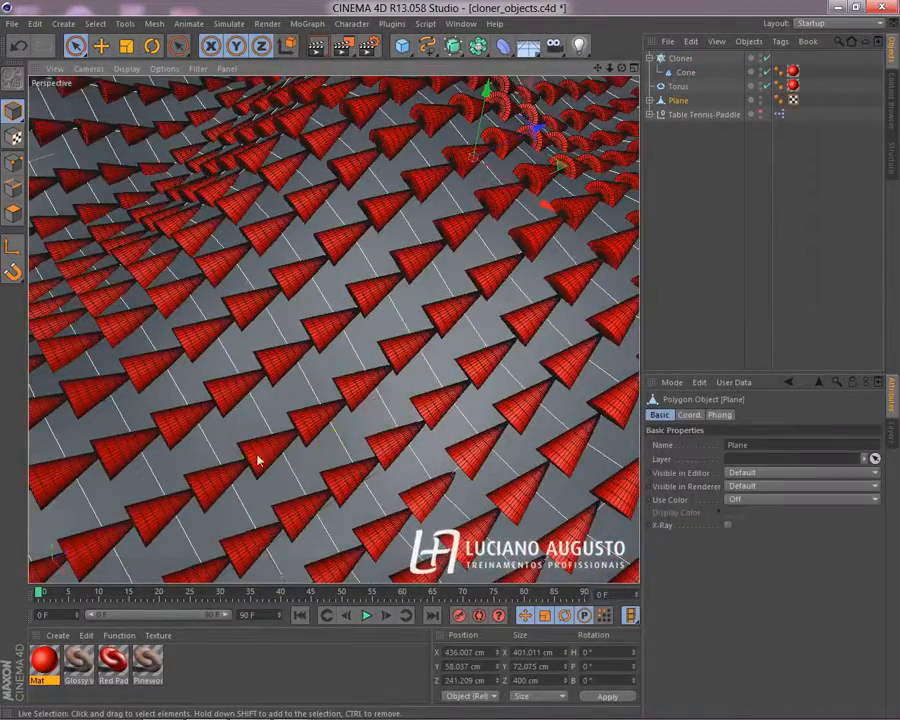
pyautogui.keyDown('alt'); pyautogui.moveTo(257, 460); pyautogui.dragTo(480, 424); pyautogui.keyUp('alt')
pyautogui.moveTo(480, 424)
pyautogui.keyDown('alt'); pyautogui.mouseDown(button='right')
pyautogui.moveTo(181, 265)
pyautogui.moveTo(144, 266)
pyautogui.moveTo(95, 250)
pyautogui.mouseUp(button='right'); pyautogui.keyUp('alt')
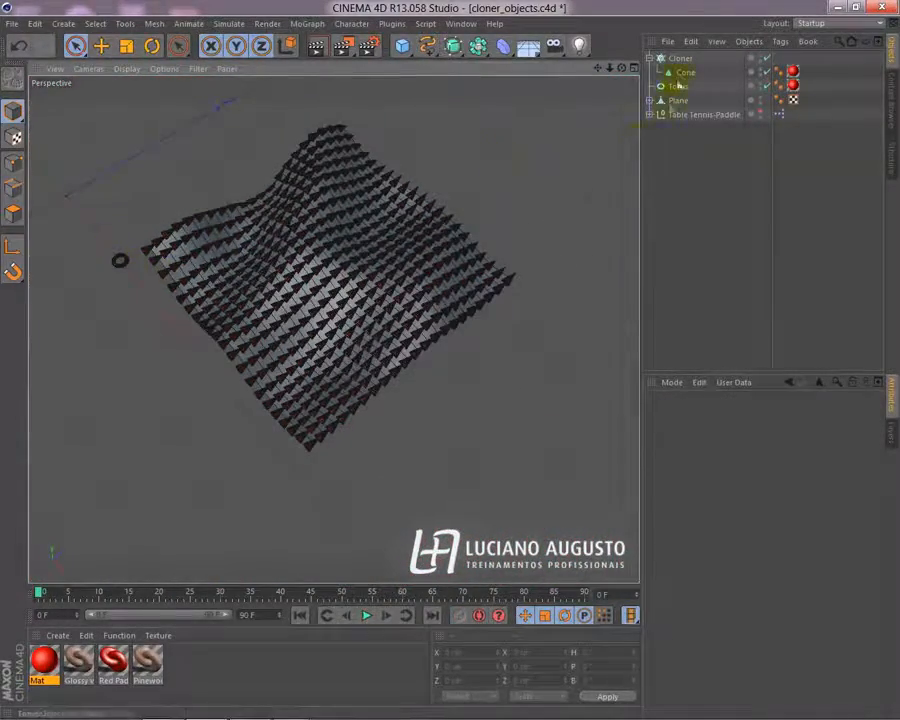
# Reduce the Cone's bottom radius to 6.1 cm and its height to 12.2 cm.
pyautogui.click(684, 73)
pyautogui.keyDown('alt'); pyautogui.moveTo(350, 397); pyautogui.dragTo(436, 393, button='right'); pyautogui.keyUp('alt')
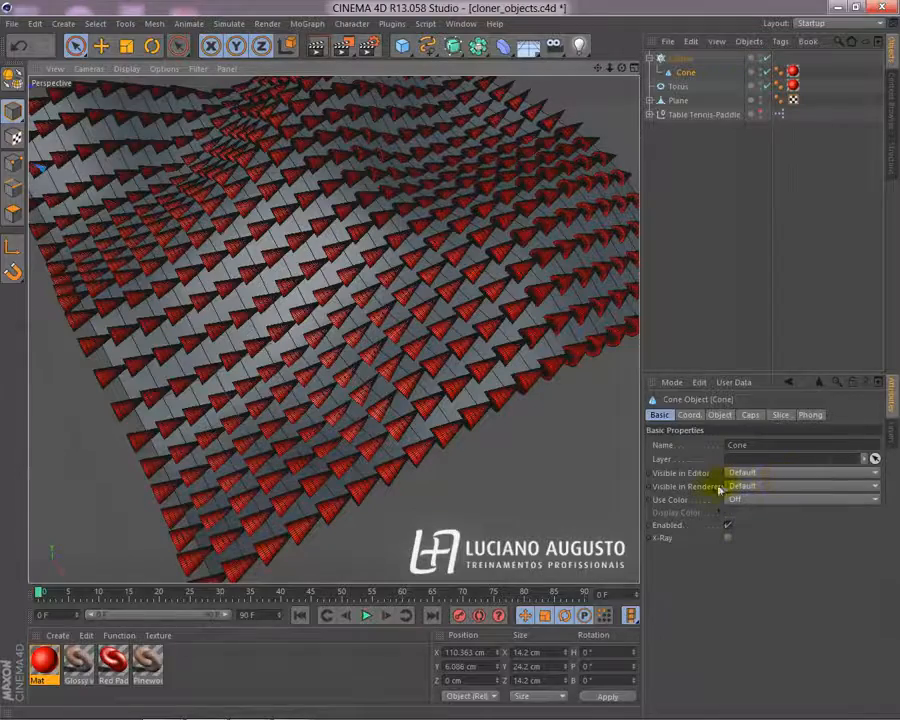
pyautogui.click(721, 415)
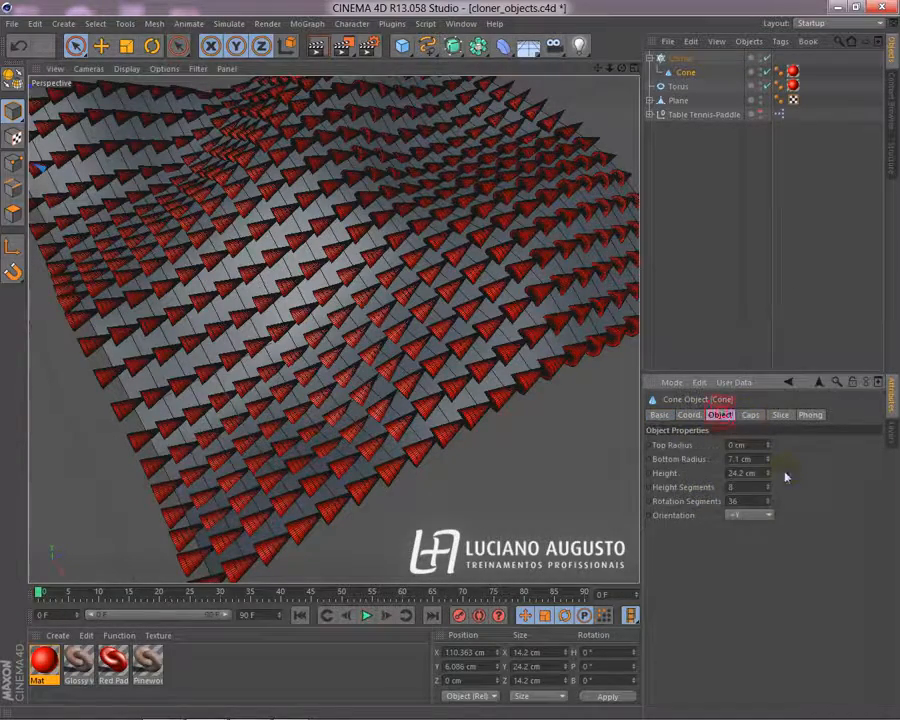
pyautogui.moveTo(768, 459)
pyautogui.mouseDown()
pyautogui.moveTo(768, 503)
pyautogui.moveTo(768, 476)
pyautogui.mouseUp()
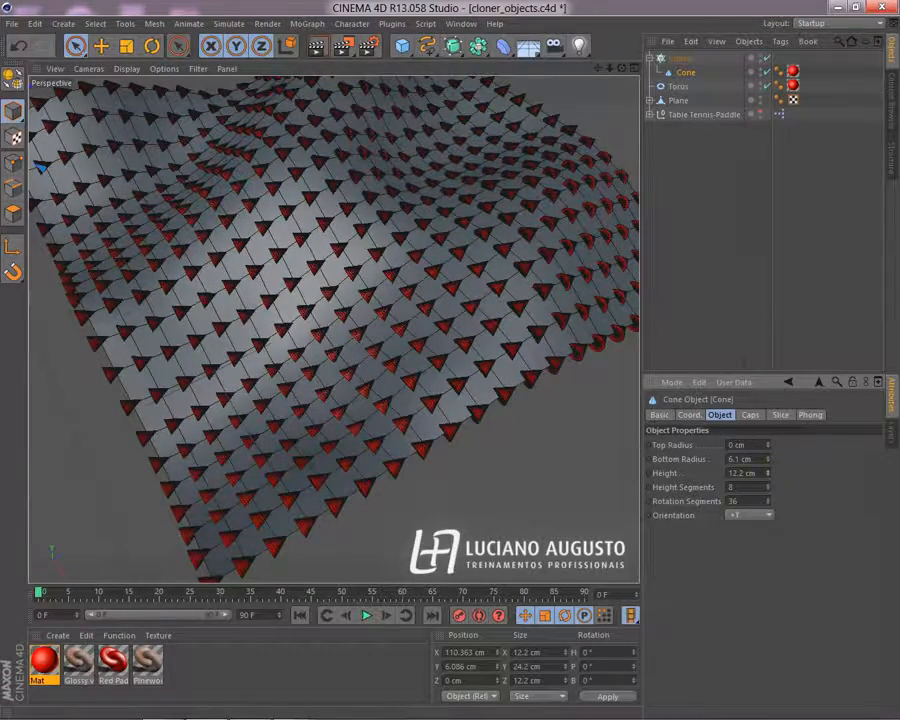
pyautogui.click(500, 491)
pyautogui.moveTo(349, 393)
pyautogui.keyDown('alt'); pyautogui.mouseDown()
pyautogui.moveTo(348, 455)
pyautogui.moveTo(392, 311)
pyautogui.moveTo(382, 245)
pyautogui.moveTo(528, 292)
pyautogui.moveTo(526, 352)
pyautogui.moveTo(502, 374)
pyautogui.moveTo(297, 331)
pyautogui.moveTo(524, 345)
pyautogui.moveTo(270, 414)
pyautogui.moveTo(366, 344)
pyautogui.moveTo(374, 288)
pyautogui.moveTo(283, 305)
pyautogui.moveTo(262, 386)
pyautogui.mouseUp(); pyautogui.keyUp('alt')
pyautogui.moveTo(478, 478)
pyautogui.keyDown('alt'); pyautogui.mouseDown()
pyautogui.moveTo(463, 513)
pyautogui.moveTo(322, 378)
pyautogui.moveTo(316, 325)
pyautogui.moveTo(327, 318)
pyautogui.moveTo(360, 345)
pyautogui.moveTo(368, 341)
pyautogui.mouseUp(); pyautogui.keyUp('alt')
# Set the Cloner's distribution to Edge and inspect the cones placed along the plane's edges.
pyautogui.click(682, 58)
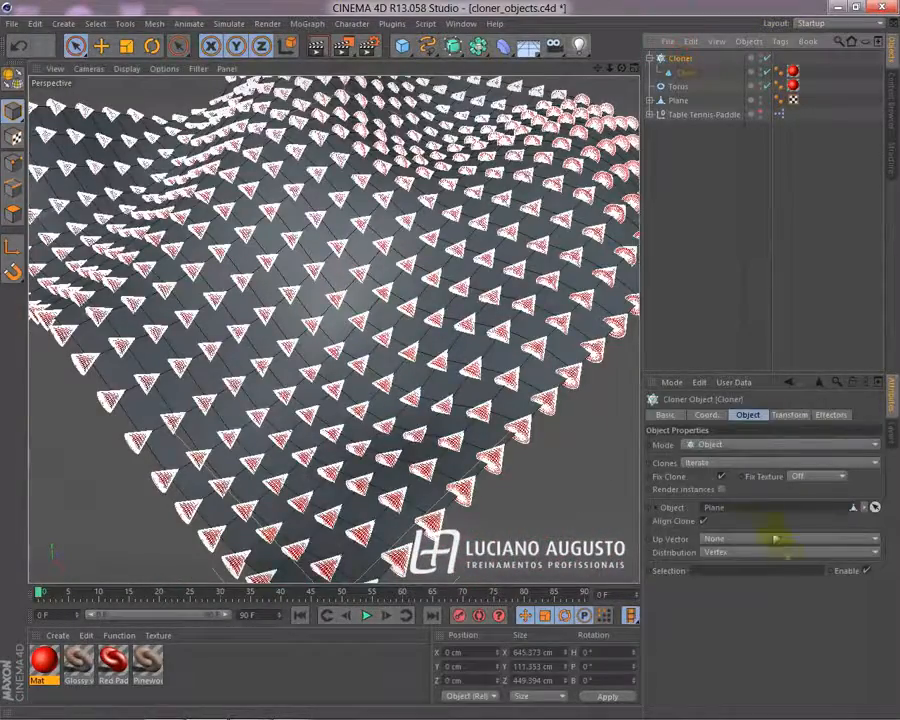
pyautogui.click(731, 552)
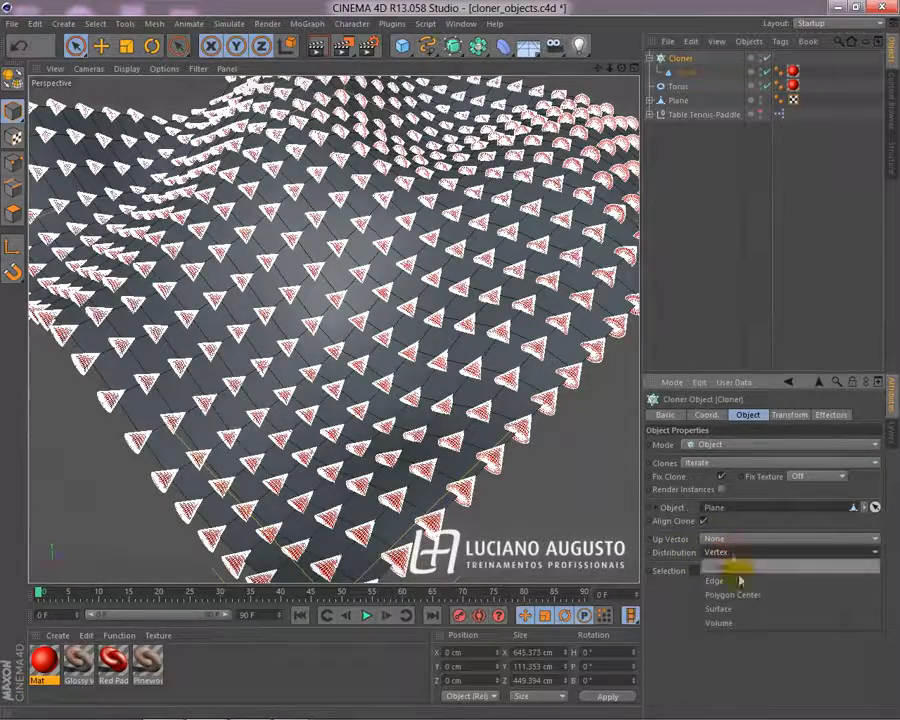
pyautogui.click(733, 581)
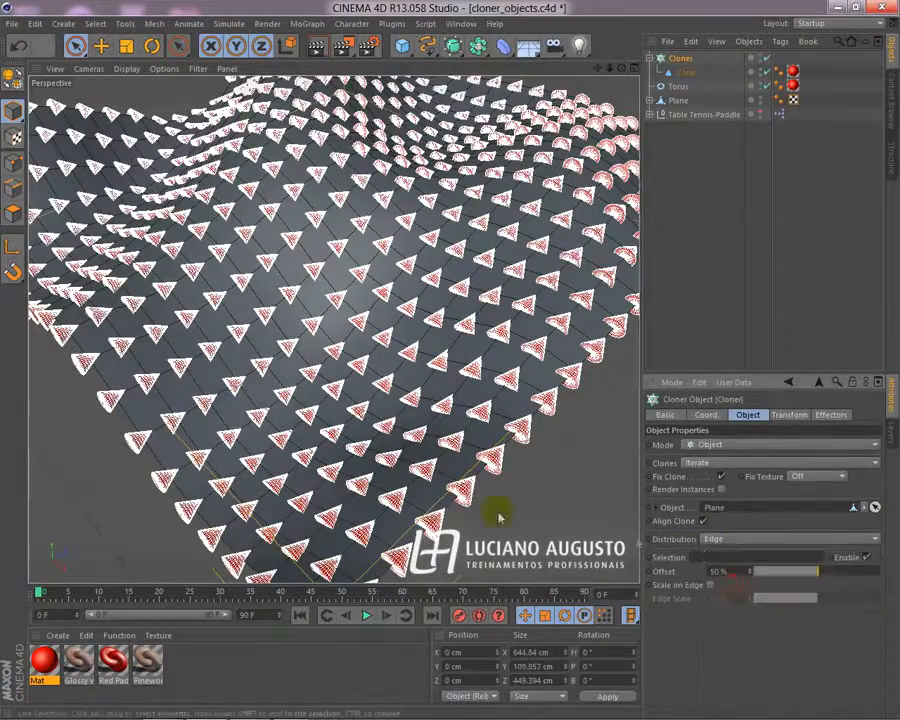
pyautogui.click(550, 458)
pyautogui.moveTo(388, 322)
pyautogui.keyDown('alt'); pyautogui.mouseDown()
pyautogui.moveTo(350, 362)
pyautogui.moveTo(335, 440)
pyautogui.moveTo(430, 458)
pyautogui.mouseUp(); pyautogui.keyUp('alt')
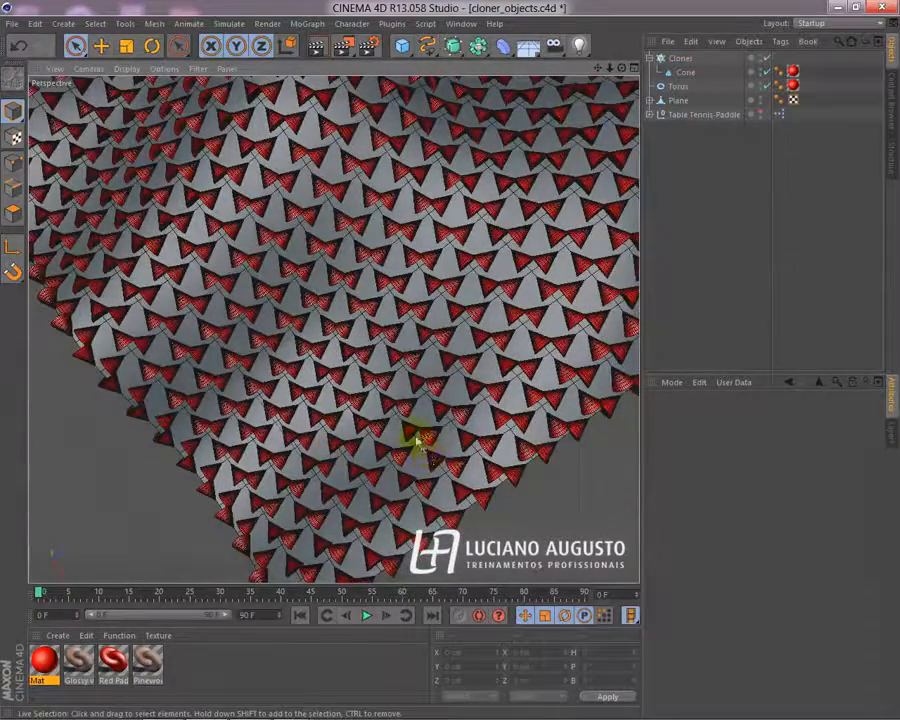
pyautogui.moveTo(281, 295)
pyautogui.keyDown('alt'); pyautogui.mouseDown()
pyautogui.moveTo(313, 331)
pyautogui.moveTo(321, 462)
pyautogui.moveTo(227, 346)
pyautogui.moveTo(261, 299)
pyautogui.moveTo(461, 410)
pyautogui.mouseUp(); pyautogui.keyUp('alt')
pyautogui.moveTo(307, 383)
pyautogui.keyDown('alt'); pyautogui.mouseDown()
pyautogui.moveTo(342, 338)
pyautogui.moveTo(432, 402)
pyautogui.moveTo(310, 300)
pyautogui.mouseUp(); pyautogui.keyUp('alt')
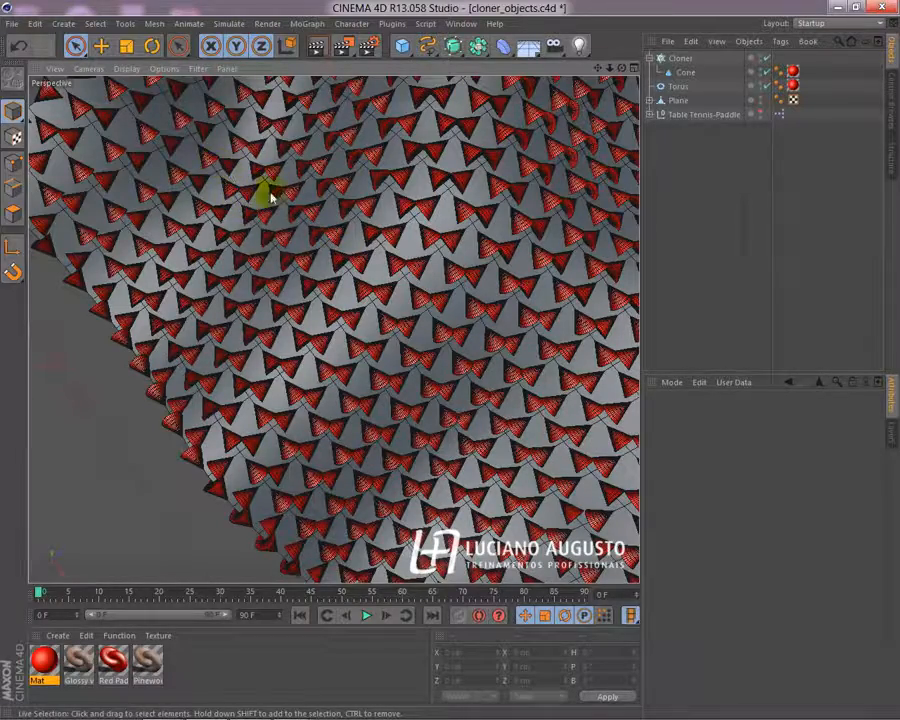
pyautogui.moveTo(517, 517)
pyautogui.keyDown('alt'); pyautogui.mouseDown()
pyautogui.moveTo(460, 378)
pyautogui.moveTo(329, 315)
pyautogui.moveTo(370, 398)
pyautogui.moveTo(338, 293)
pyautogui.moveTo(397, 225)
pyautogui.mouseUp(); pyautogui.keyUp('alt')
# Set the Cloner's distribution to Polygon Center and inspect the cones on the plane's polygons.
pyautogui.click(681, 58)
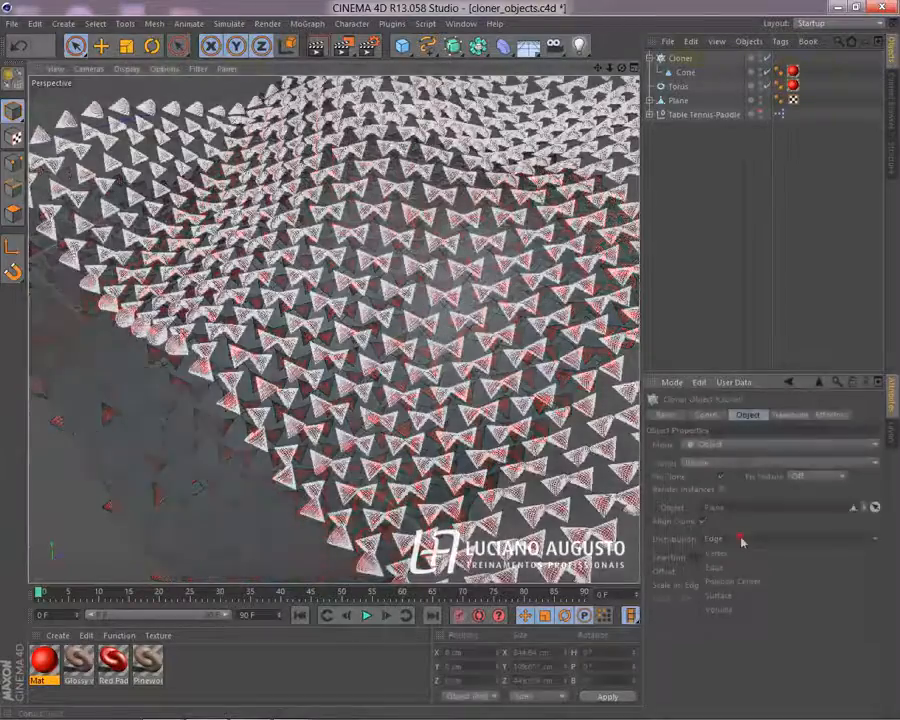
pyautogui.click(760, 539)
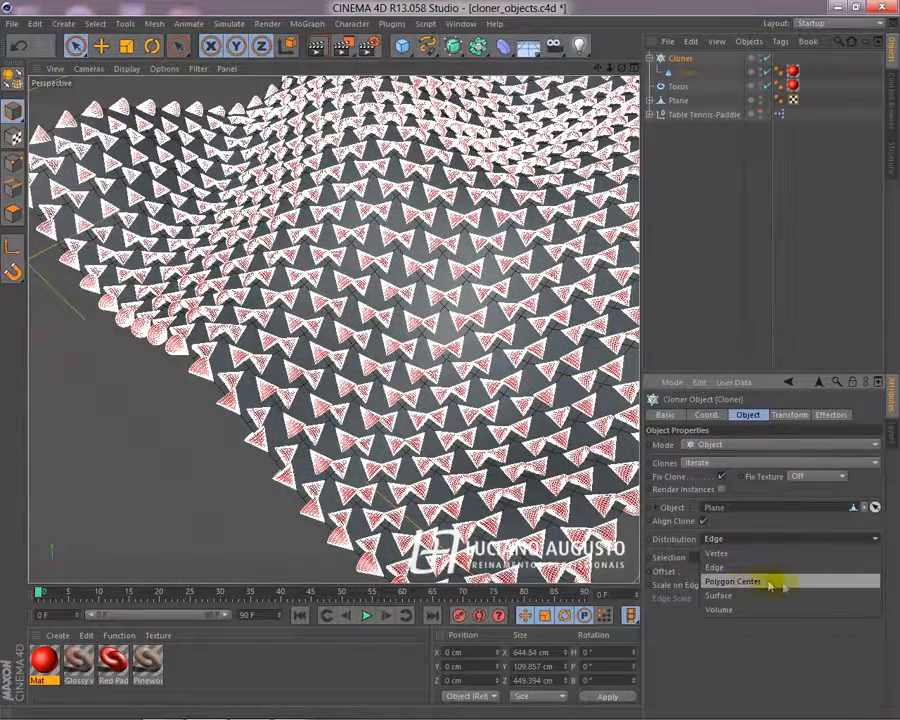
pyautogui.click(785, 588)
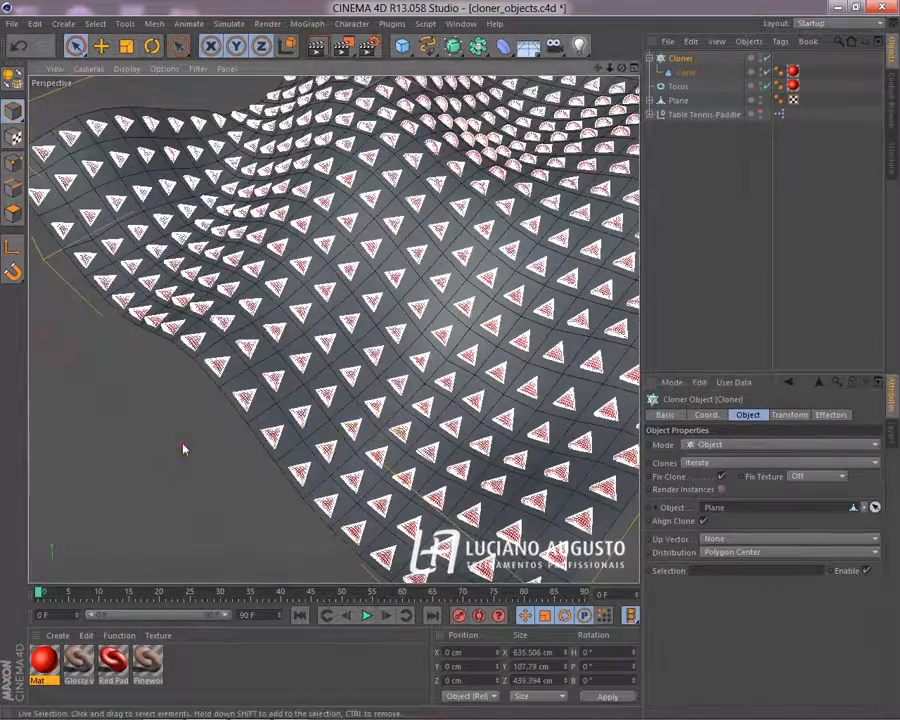
pyautogui.click(181, 446)
pyautogui.moveTo(610, 440)
pyautogui.keyDown('alt'); pyautogui.mouseDown()
pyautogui.moveTo(217, 352)
pyautogui.moveTo(287, 265)
pyautogui.moveTo(311, 251)
pyautogui.moveTo(408, 452)
pyautogui.moveTo(386, 506)
pyautogui.moveTo(272, 497)
pyautogui.moveTo(261, 468)
pyautogui.moveTo(301, 502)
pyautogui.moveTo(276, 440)
pyautogui.moveTo(285, 482)
pyautogui.moveTo(418, 376)
pyautogui.moveTo(354, 275)
pyautogui.moveTo(295, 356)
pyautogui.mouseUp(); pyautogui.keyUp('alt')
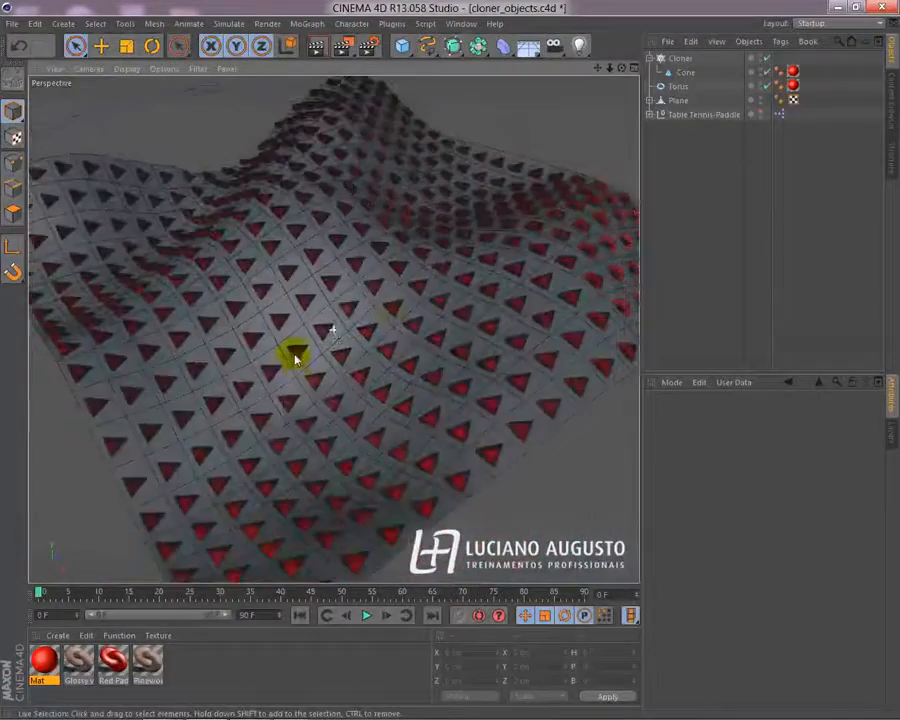
pyautogui.click(677, 60)
pyautogui.moveTo(190, 452)
pyautogui.keyDown('alt'); pyautogui.mouseDown()
pyautogui.moveTo(173, 425)
pyautogui.moveTo(191, 342)
pyautogui.moveTo(303, 405)
pyautogui.moveTo(293, 348)
pyautogui.mouseUp(); pyautogui.keyUp('alt')
pyautogui.keyDown('alt'); pyautogui.moveTo(590, 460); pyautogui.dragTo(513, 474); pyautogui.keyUp('alt')
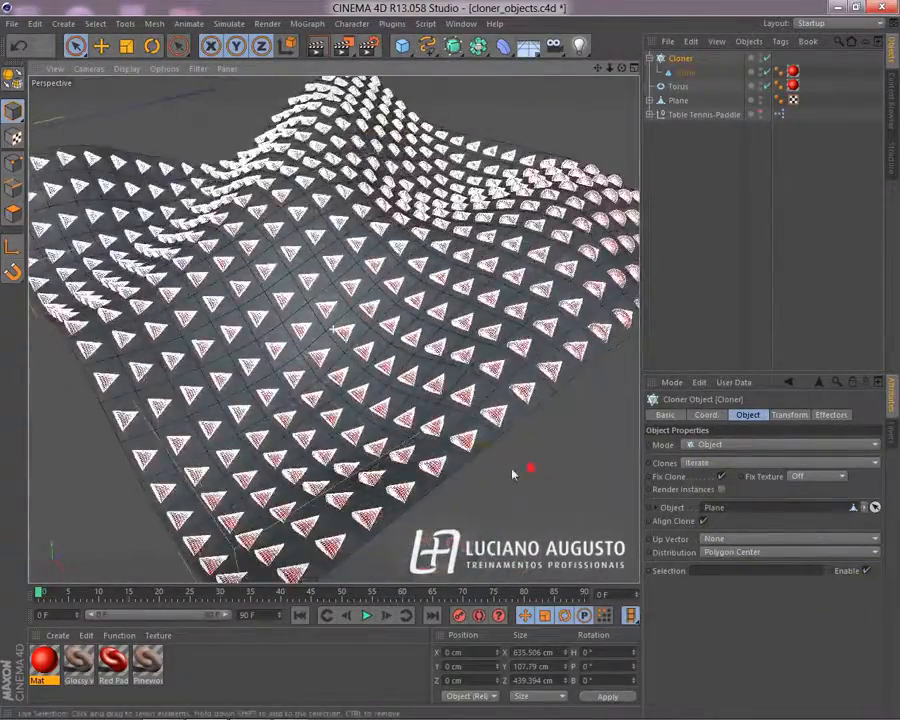
pyautogui.keyDown('alt'); pyautogui.moveTo(452, 408); pyautogui.dragTo(466, 370); pyautogui.keyUp('alt')
# Set the Cloner's distribution to Surface to scatter the cones over the plane.
pyautogui.click(752, 552)
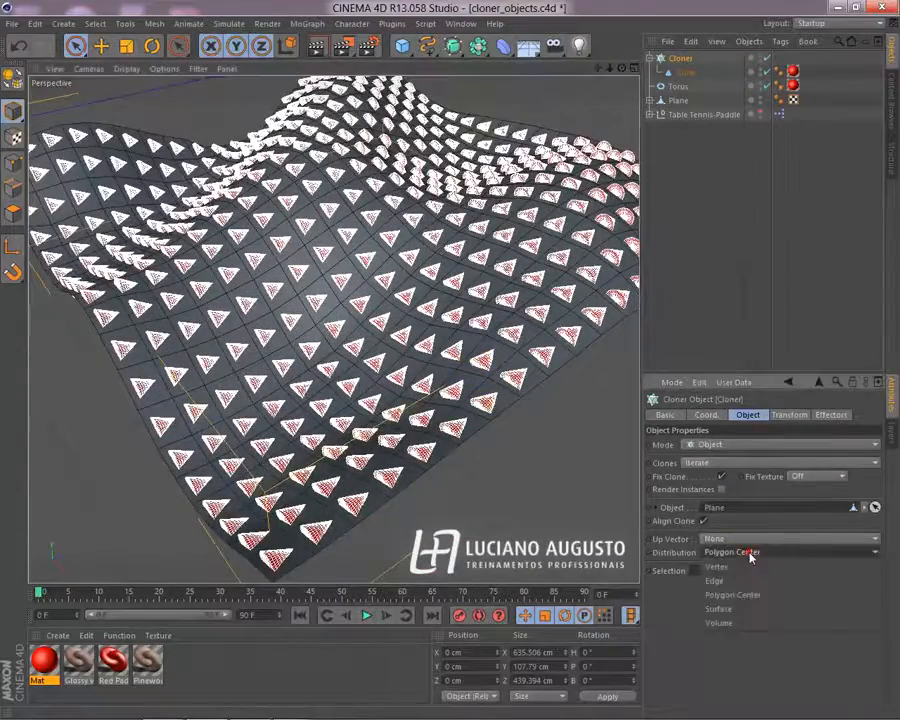
pyautogui.click(741, 610)
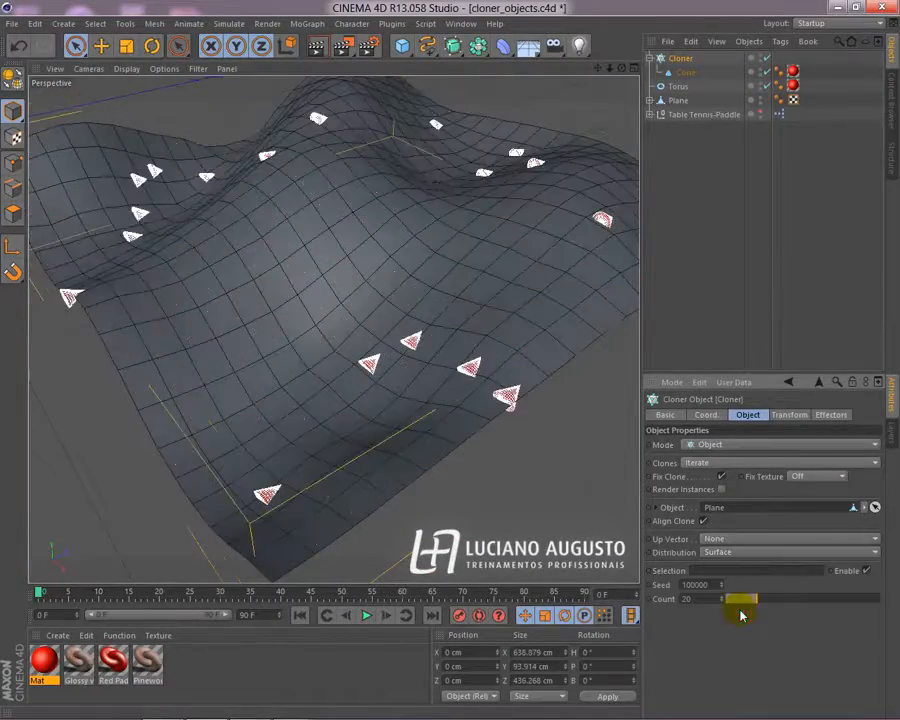
pyautogui.keyDown('alt'); pyautogui.moveTo(484, 520); pyautogui.dragTo(521, 455); pyautogui.keyUp('alt')
pyautogui.moveTo(580, 400)
pyautogui.keyDown('alt'); pyautogui.mouseDown()
pyautogui.moveTo(526, 402)
pyautogui.moveTo(422, 364)
pyautogui.moveTo(385, 312)
pyautogui.moveTo(364, 311)
pyautogui.moveTo(374, 307)
pyautogui.mouseUp(); pyautogui.keyUp('alt')
pyautogui.moveTo(305, 376)
pyautogui.keyDown('alt'); pyautogui.mouseDown()
pyautogui.moveTo(261, 372)
pyautogui.moveTo(240, 350)
pyautogui.mouseUp(); pyautogui.keyUp('alt')
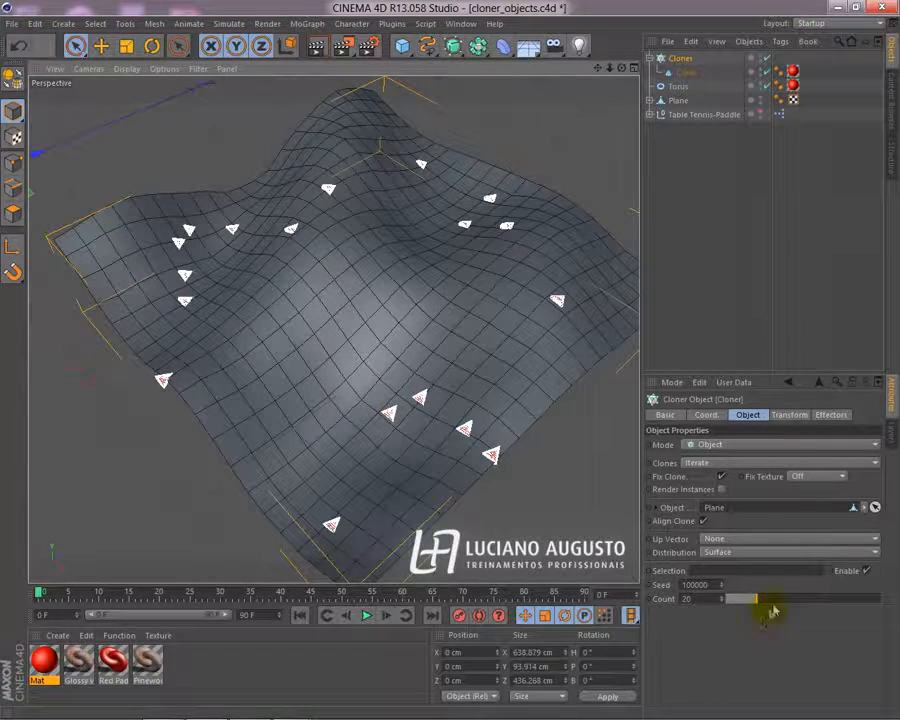
# Set the Cloner's clone count to 234 and its random seed to 99982.
pyautogui.moveTo(757, 600); pyautogui.dragTo(884, 625)
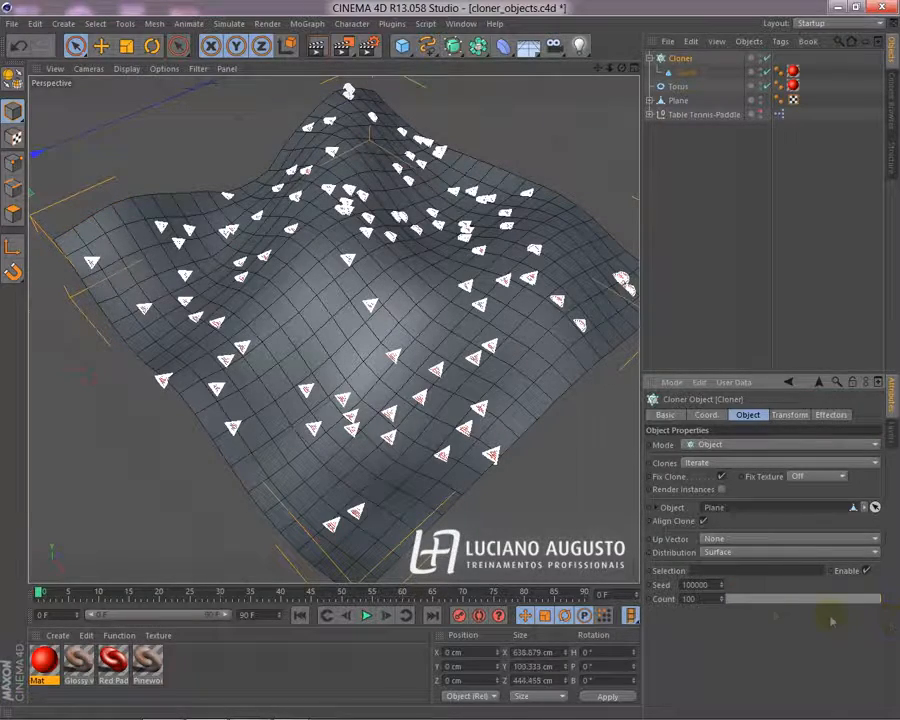
pyautogui.moveTo(723, 600); pyautogui.dragTo(791, 599)
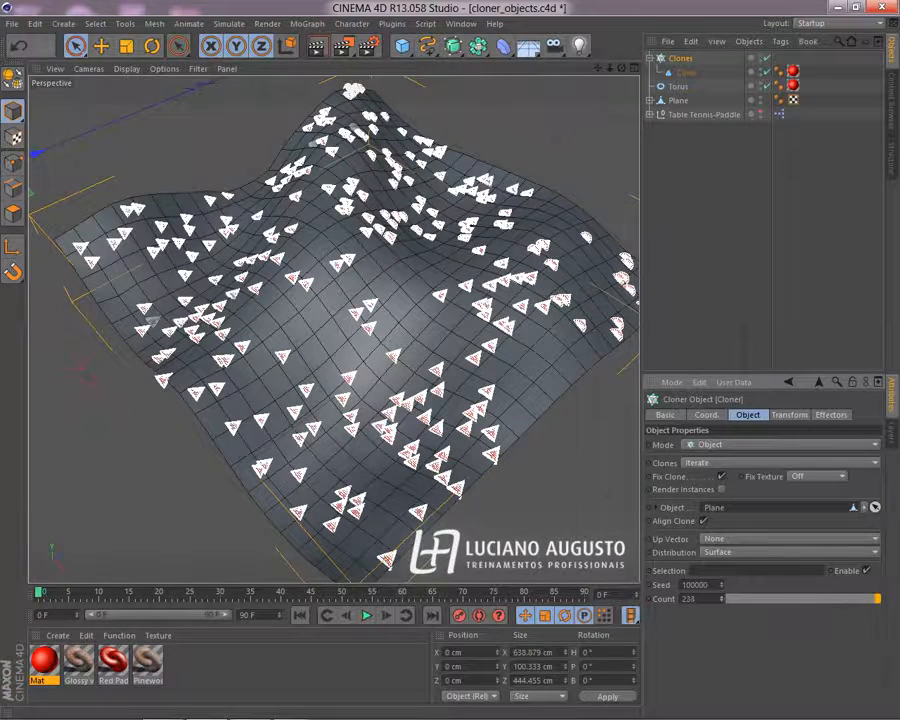
pyautogui.click(721, 582)
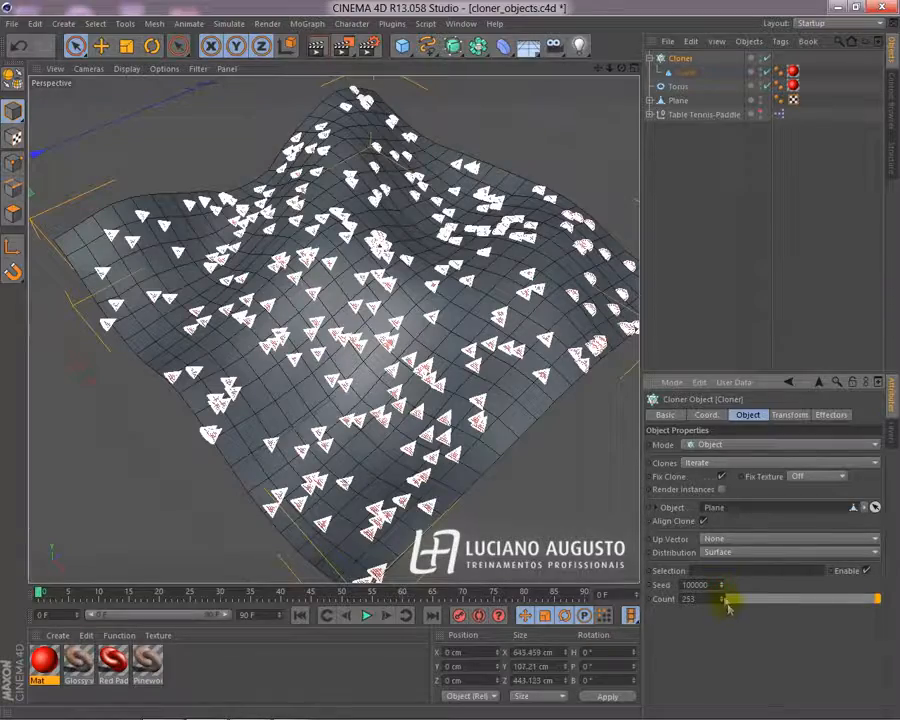
pyautogui.moveTo(721, 585); pyautogui.dragTo(721, 599)
pyautogui.moveTo(202, 498)
pyautogui.keyDown('alt'); pyautogui.mouseDown()
pyautogui.moveTo(207, 376)
pyautogui.moveTo(147, 357)
pyautogui.moveTo(85, 368)
pyautogui.moveTo(150, 330)
pyautogui.moveTo(330, 370)
pyautogui.moveTo(375, 358)
pyautogui.moveTo(287, 425)
pyautogui.moveTo(340, 418)
pyautogui.moveTo(412, 449)
pyautogui.mouseUp(); pyautogui.keyUp('alt')
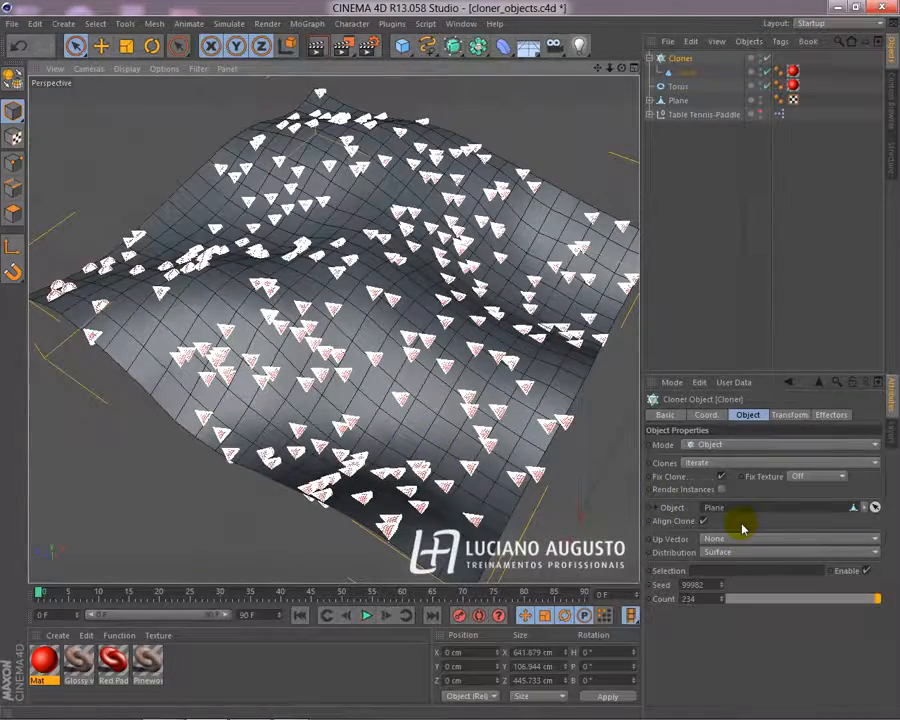
# Set the Cone's orientation to +Z and check how the clones stand on the plane.
pyautogui.keyDown('alt'); pyautogui.moveTo(587, 462); pyautogui.dragTo(527, 448); pyautogui.keyUp('alt')
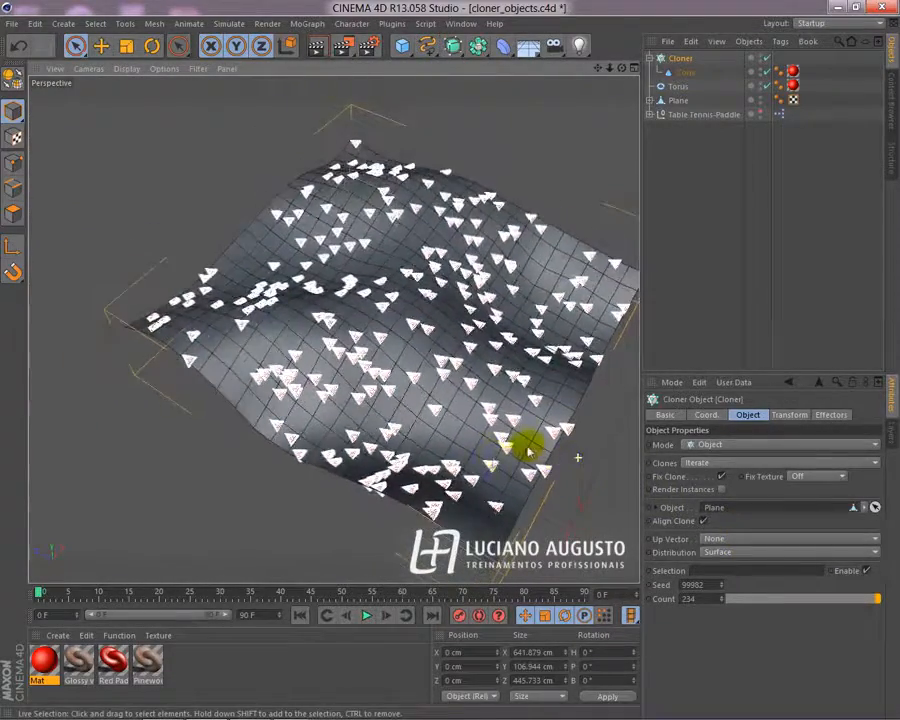
pyautogui.keyDown('alt'); pyautogui.moveTo(402, 466); pyautogui.dragTo(525, 466, button='right'); pyautogui.keyUp('alt')
pyautogui.moveTo(327, 454)
pyautogui.keyDown('alt'); pyautogui.mouseDown()
pyautogui.moveTo(446, 312)
pyautogui.moveTo(472, 352)
pyautogui.mouseUp(); pyautogui.keyUp('alt')
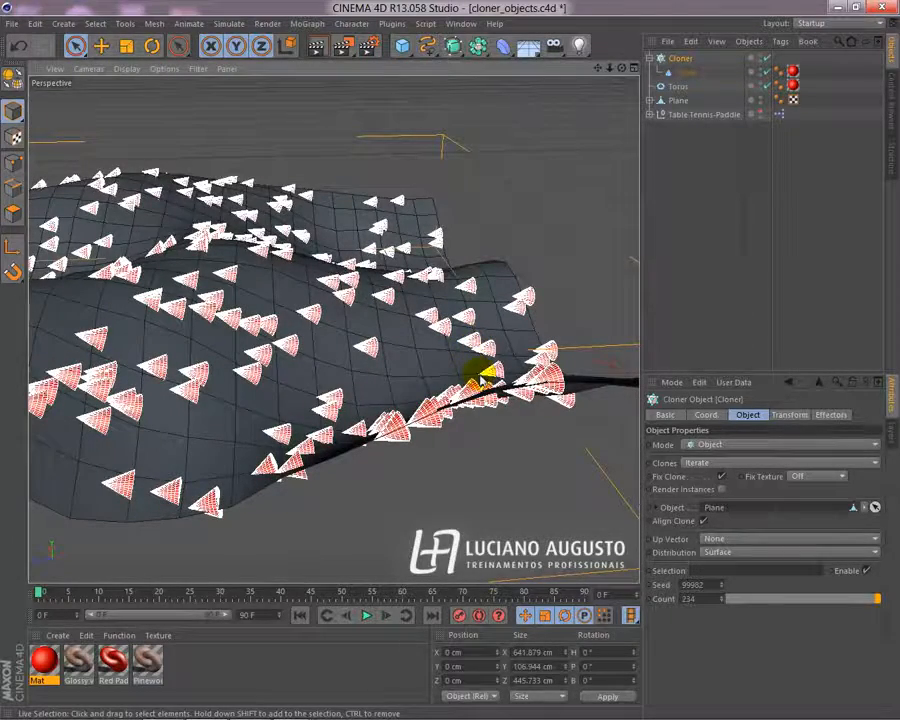
pyautogui.click(684, 72)
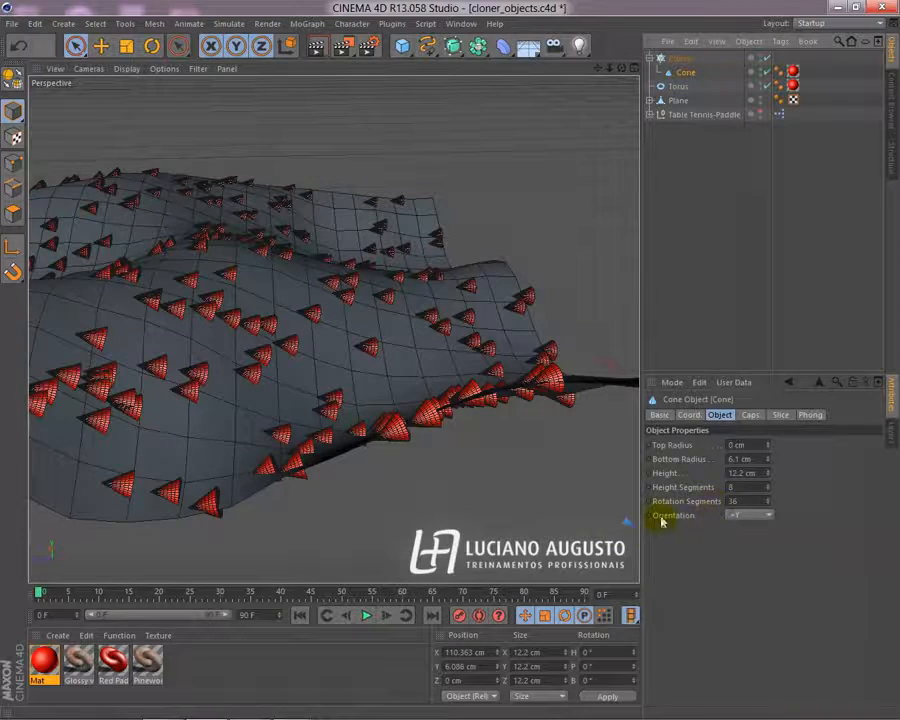
pyautogui.click(760, 516)
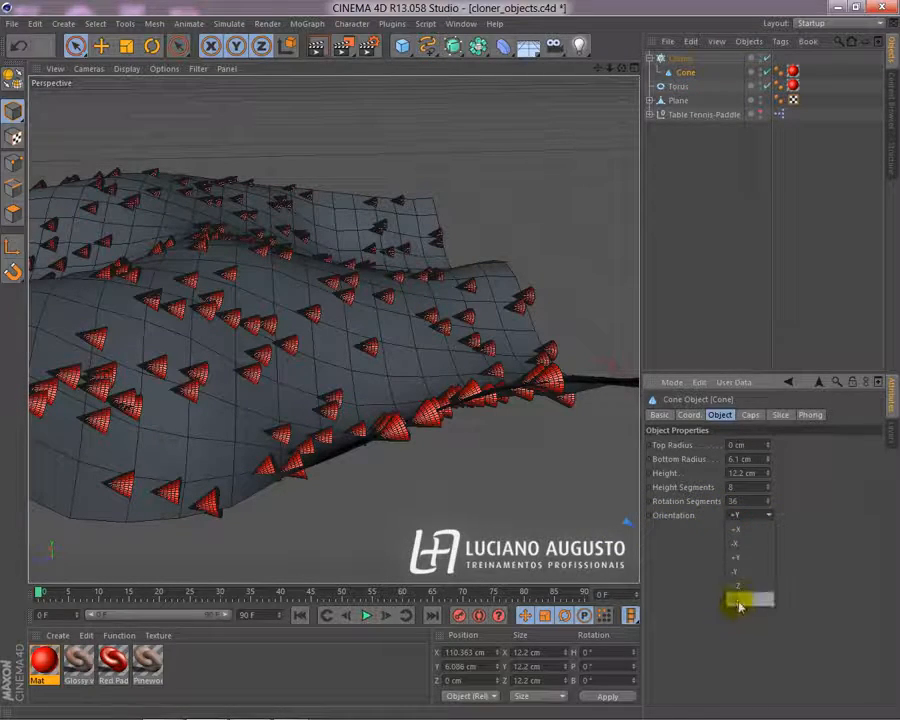
pyautogui.keyDown('alt'); pyautogui.moveTo(312, 490); pyautogui.dragTo(398, 530); pyautogui.keyUp('alt')
pyautogui.keyDown('alt'); pyautogui.moveTo(552, 474); pyautogui.dragTo(457, 302); pyautogui.keyUp('alt')
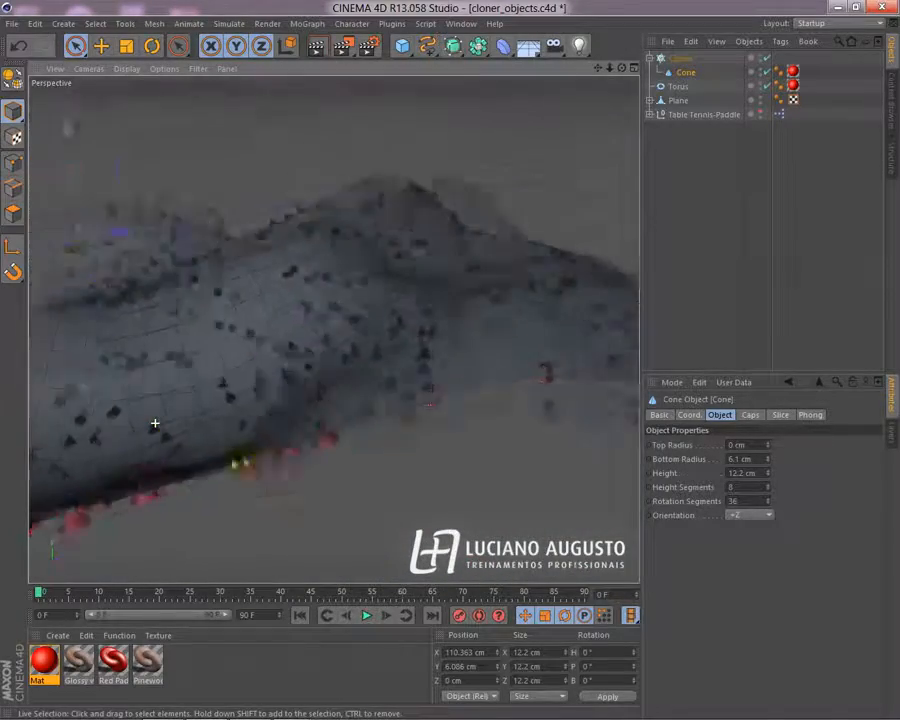
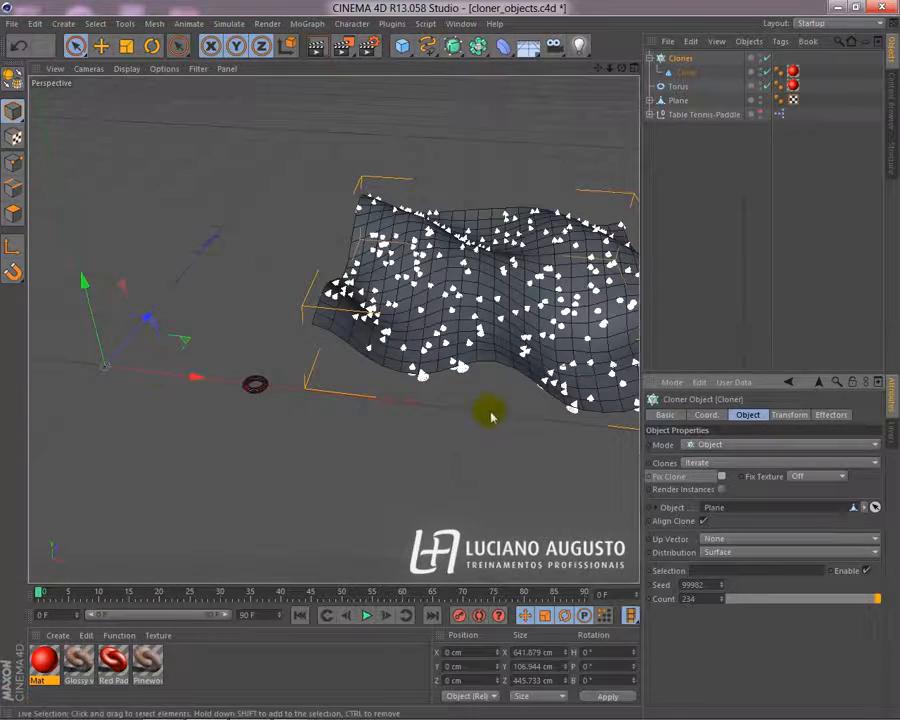
pyautogui.keyDown('alt'); pyautogui.moveTo(560, 432); pyautogui.dragTo(280, 365); pyautogui.keyUp('alt')
pyautogui.moveTo(277, 367)
pyautogui.keyDown('alt'); pyautogui.mouseDown(button='right')
pyautogui.moveTo(332, 395)
pyautogui.moveTo(340, 377)
pyautogui.mouseUp(button='right'); pyautogui.keyUp('alt')
pyautogui.moveTo(316, 295); pyautogui.dragTo(322, 297)
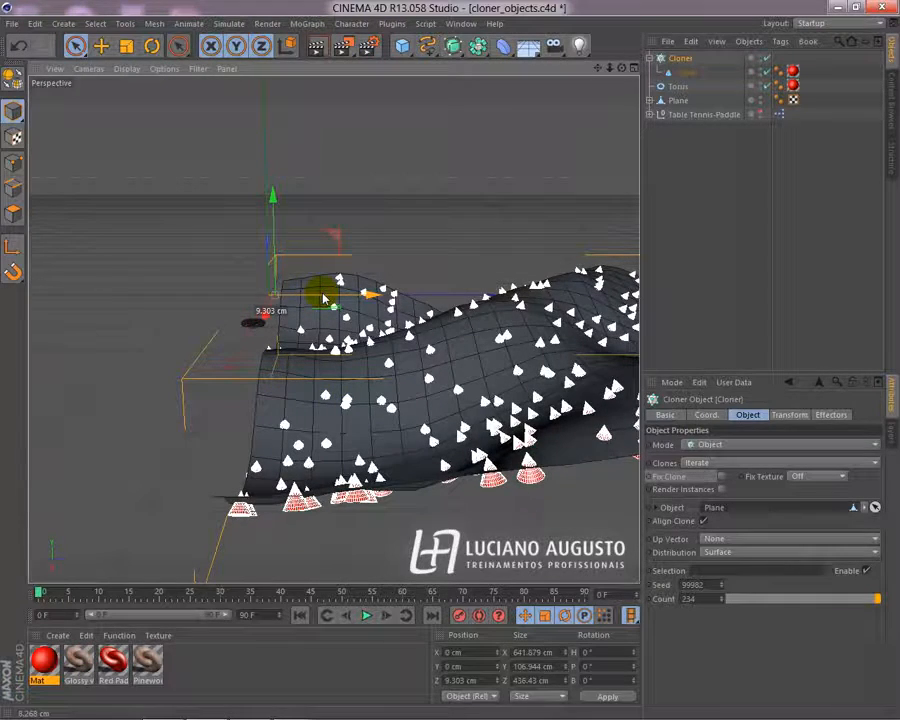
pyautogui.hotkey('ctrl', 'z')
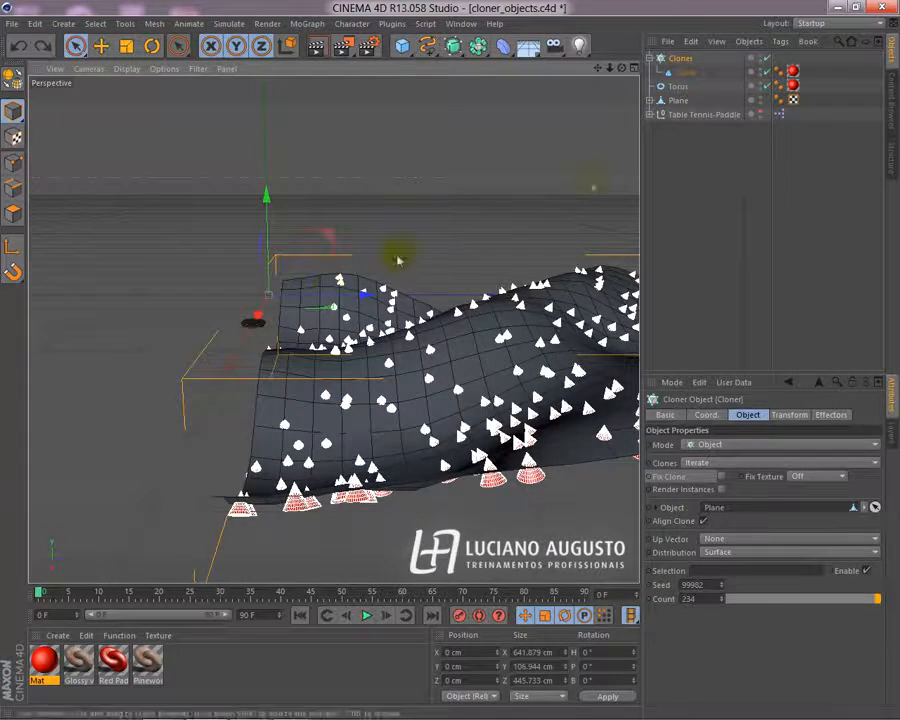
# Move the Cone about 7.2 cm along its Z axis to lift the clones on the plane's surface.
pyautogui.click(685, 72)
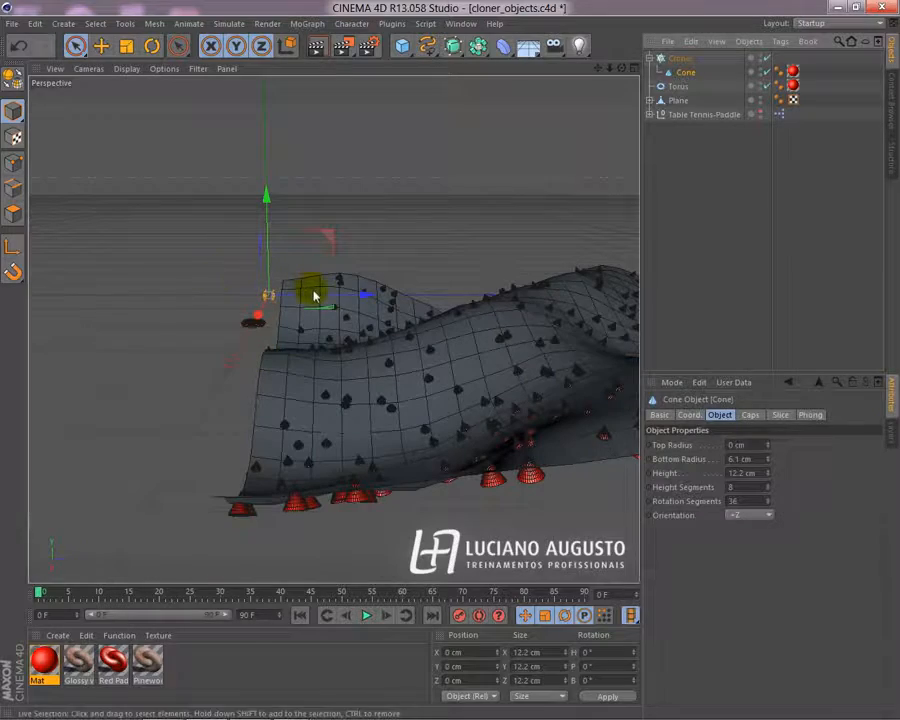
pyautogui.moveTo(315, 297); pyautogui.dragTo(321, 300)
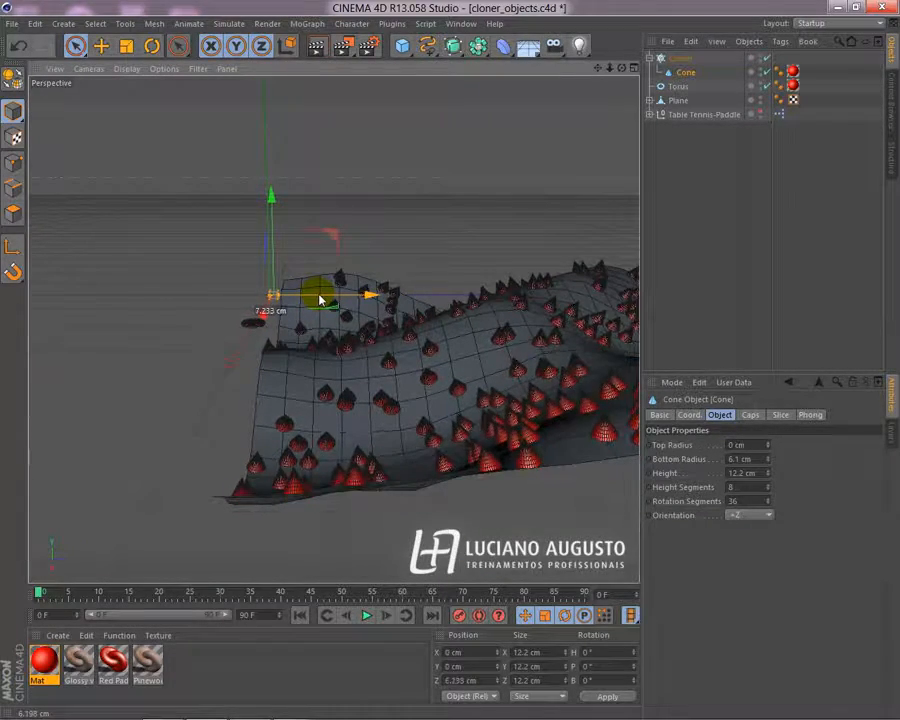
pyautogui.keyDown('alt'); pyautogui.moveTo(271, 422); pyautogui.dragTo(341, 424); pyautogui.keyUp('alt')
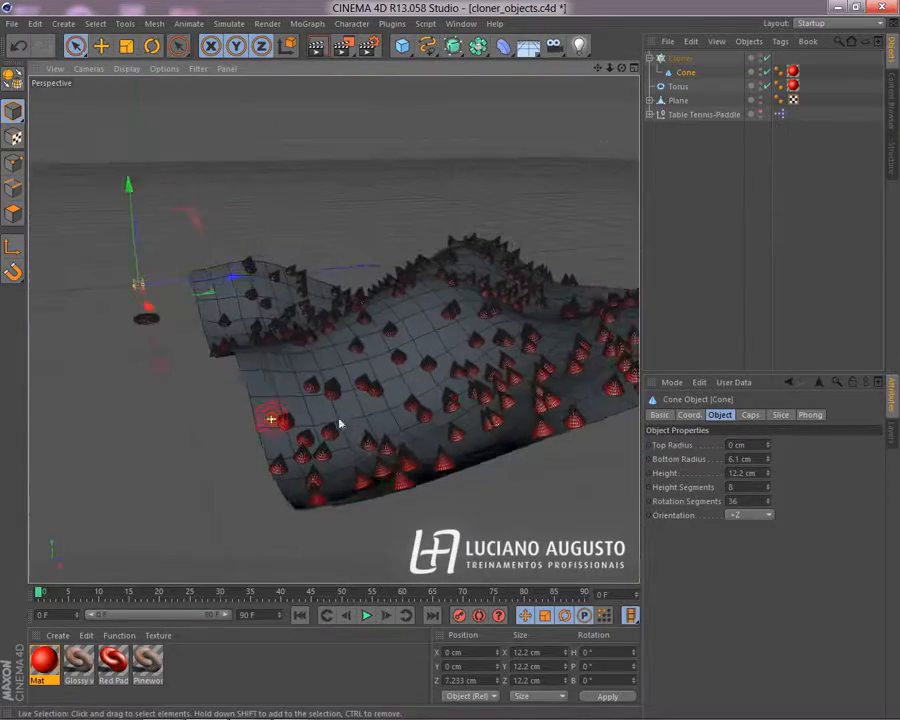
# Show the viewport in Gouraud Shading without lines and fine-tune the Cone's Z position to 6.33 cm.
pyautogui.click(127, 68)
pyautogui.click(137, 104)
pyautogui.keyDown('alt'); pyautogui.moveTo(268, 292); pyautogui.dragTo(308, 342); pyautogui.keyUp('alt')
pyautogui.click(127, 68)
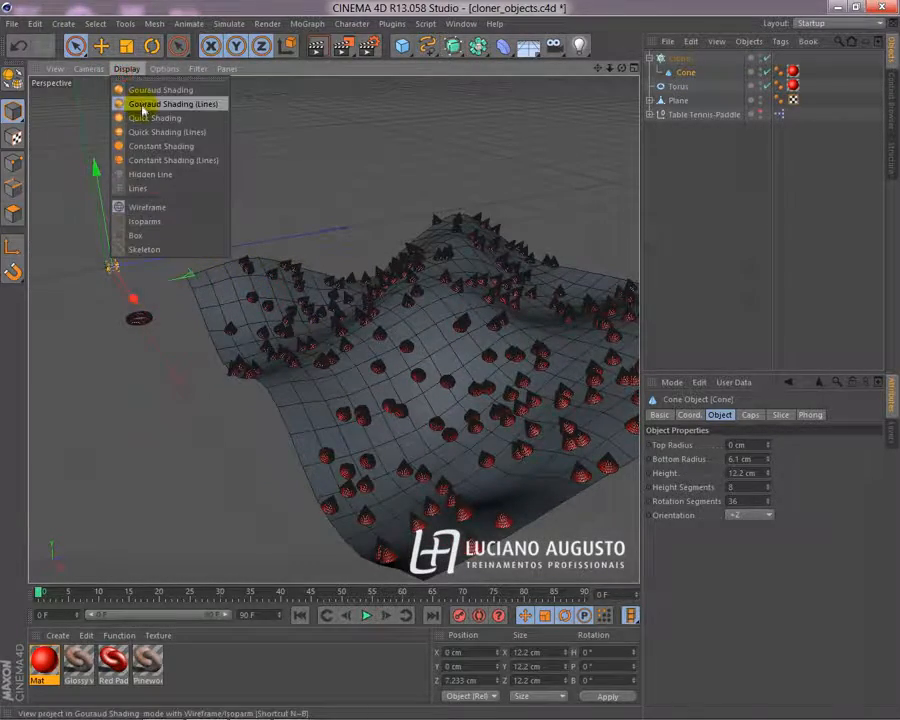
pyautogui.click(144, 91)
pyautogui.keyDown('alt'); pyautogui.moveTo(421, 306); pyautogui.dragTo(437, 394); pyautogui.keyUp('alt')
pyautogui.keyDown('alt'); pyautogui.moveTo(394, 337); pyautogui.dragTo(775, 298); pyautogui.keyUp('alt')
pyautogui.keyDown('alt'); pyautogui.moveTo(301, 433); pyautogui.dragTo(235, 462); pyautogui.keyUp('alt')
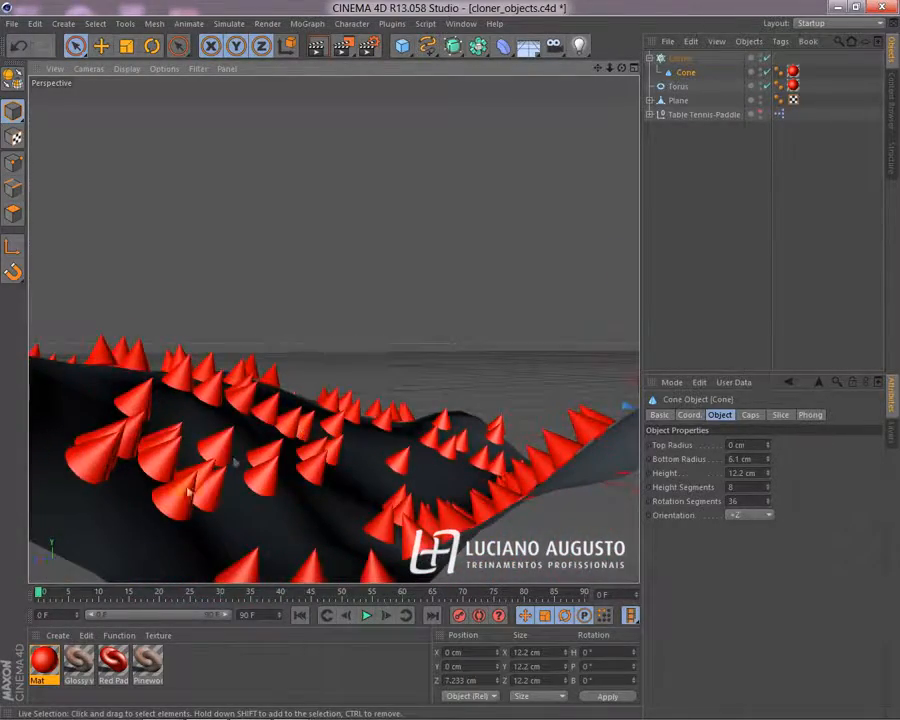
pyautogui.scroll(-5, 402, 494)
pyautogui.keyDown('alt'); pyautogui.moveTo(486, 484); pyautogui.dragTo(275, 381); pyautogui.keyUp('alt')
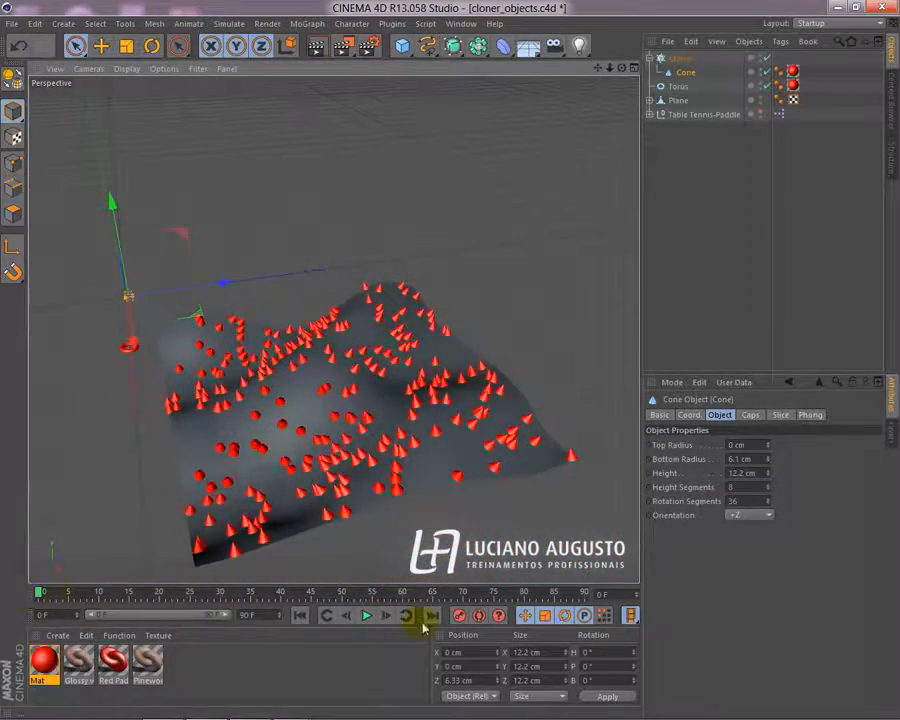
# Play the animation to check how the cones follow the moving plane, and stop it.
pyautogui.click(367, 616)
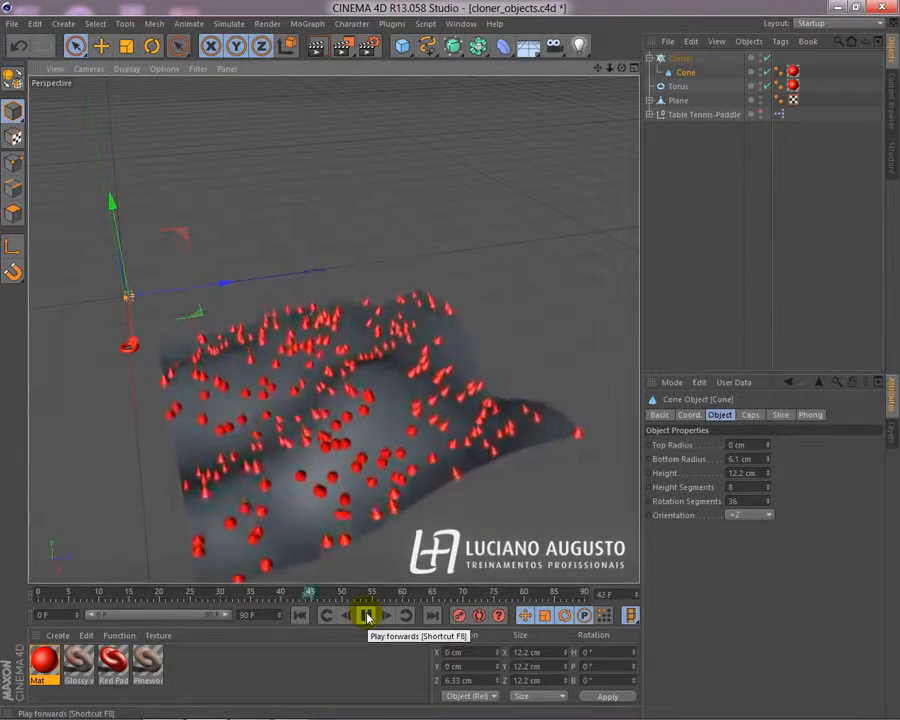
pyautogui.click(367, 617)
pyautogui.click(684, 73)
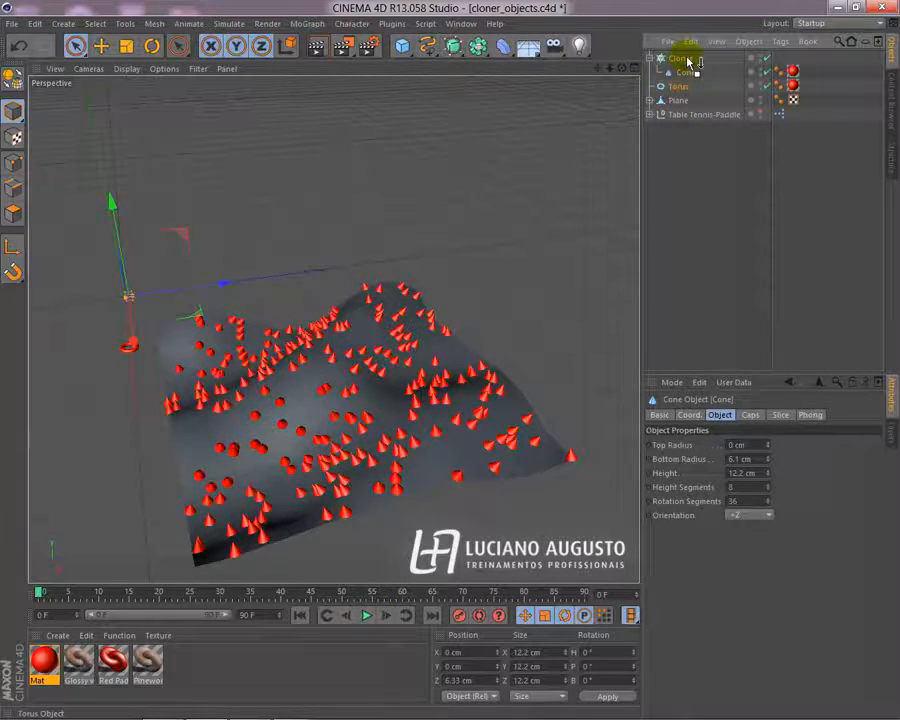
# Make the Torus a child of the Cloner above the Cone so both shapes are cloned.
pyautogui.moveTo(688, 62); pyautogui.dragTo(688, 63)
pyautogui.click(684, 58)
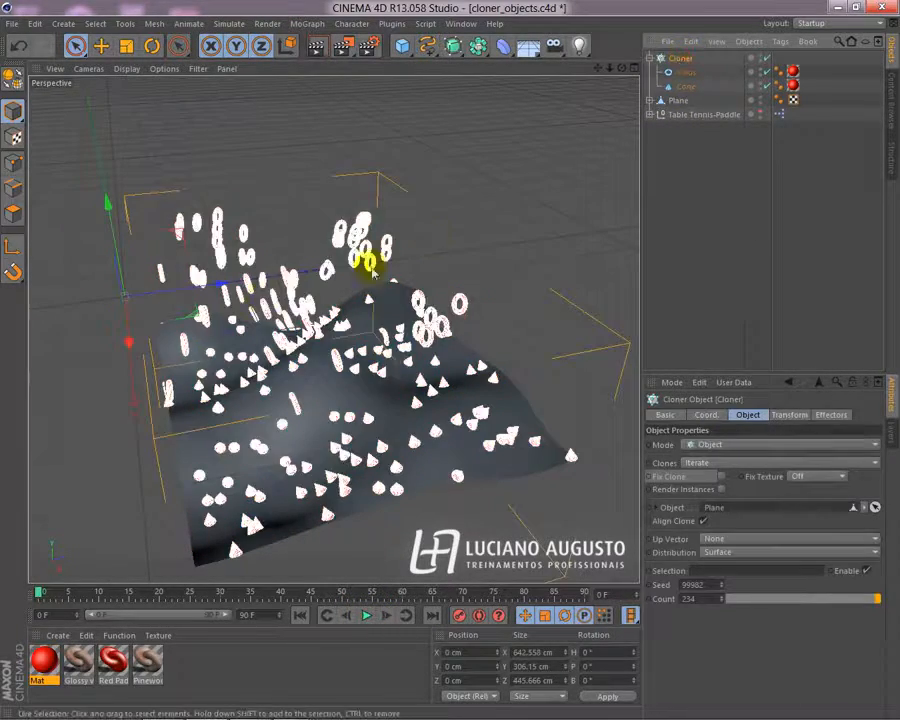
pyautogui.keyDown('alt'); pyautogui.moveTo(70, 363); pyautogui.dragTo(465, 528); pyautogui.keyUp('alt')
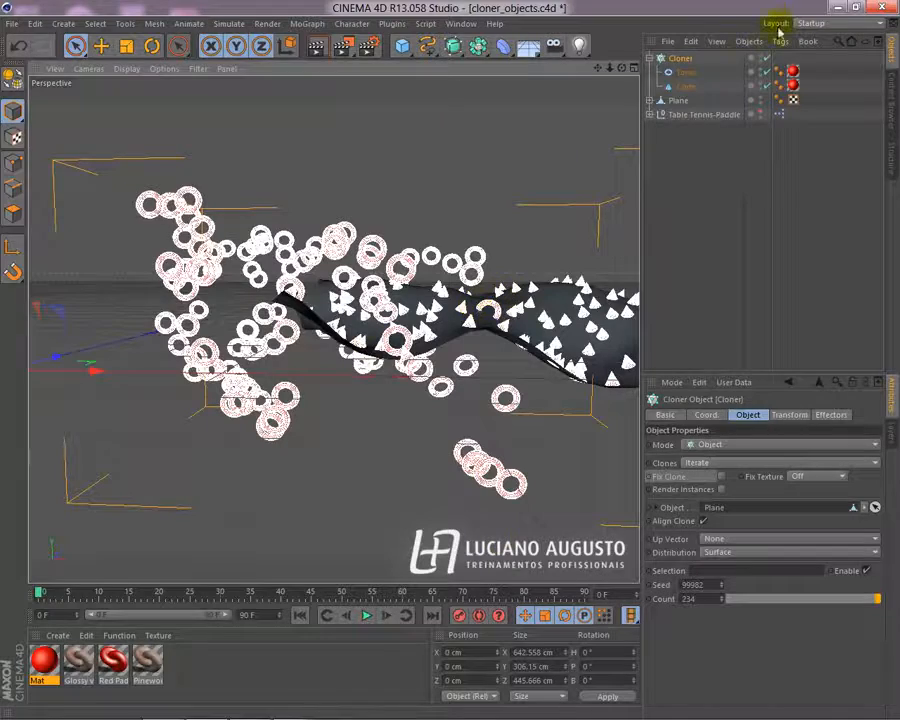
# Set the Torus's X position to 0 cm to bring its clones onto the plane.
pyautogui.click(686, 73)
pyautogui.click(687, 415)
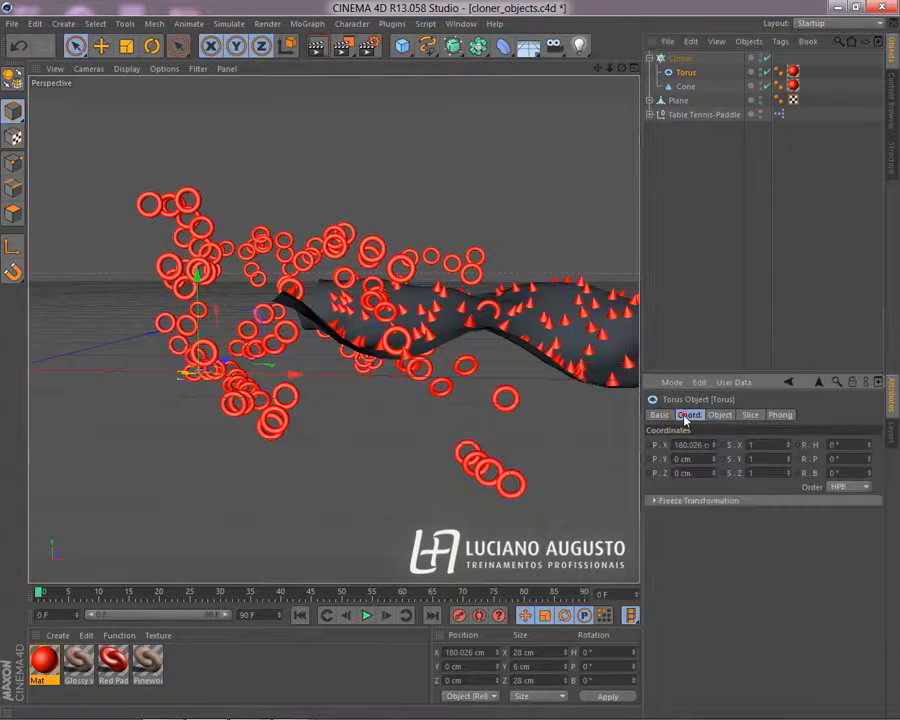
pyautogui.doubleClick(708, 445)
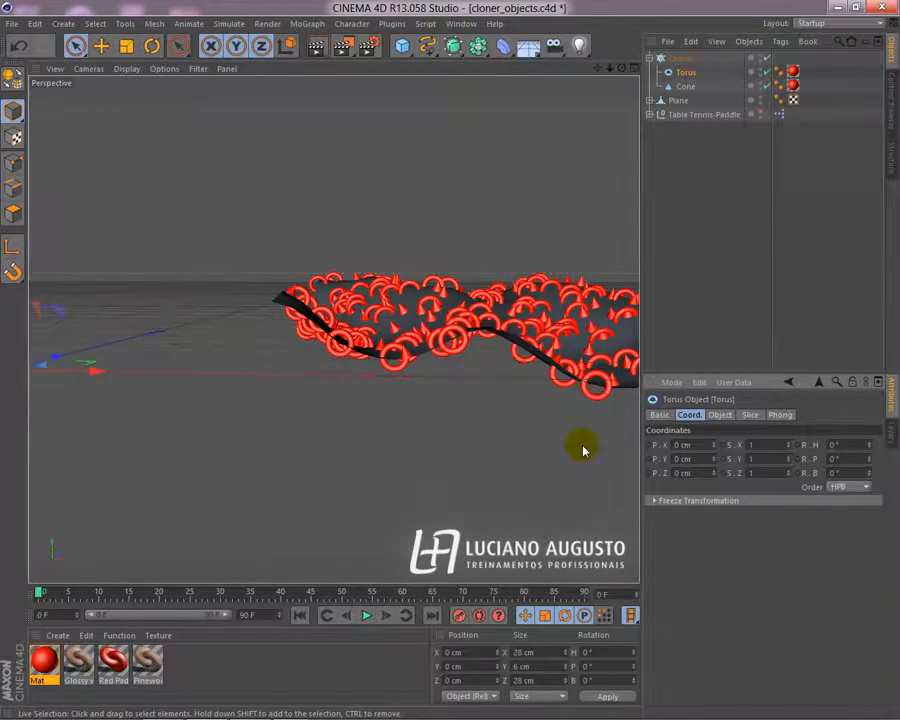
pyautogui.keyDown('alt'); pyautogui.moveTo(440, 196); pyautogui.dragTo(341, 326); pyautogui.keyUp('alt')
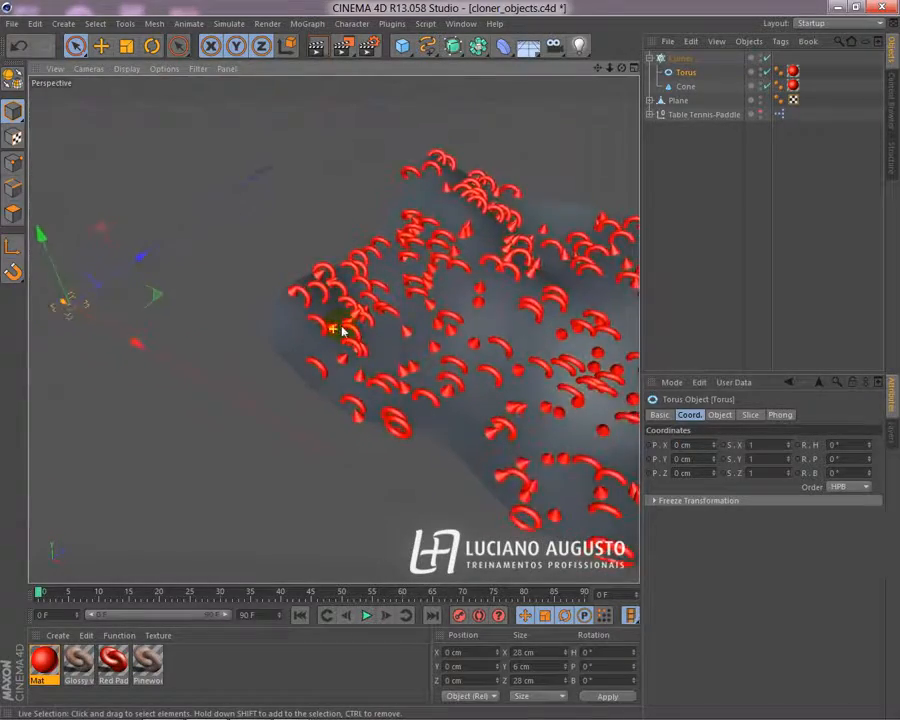
pyautogui.keyDown('alt'); pyautogui.moveTo(498, 306); pyautogui.dragTo(372, 330); pyautogui.keyUp('alt')
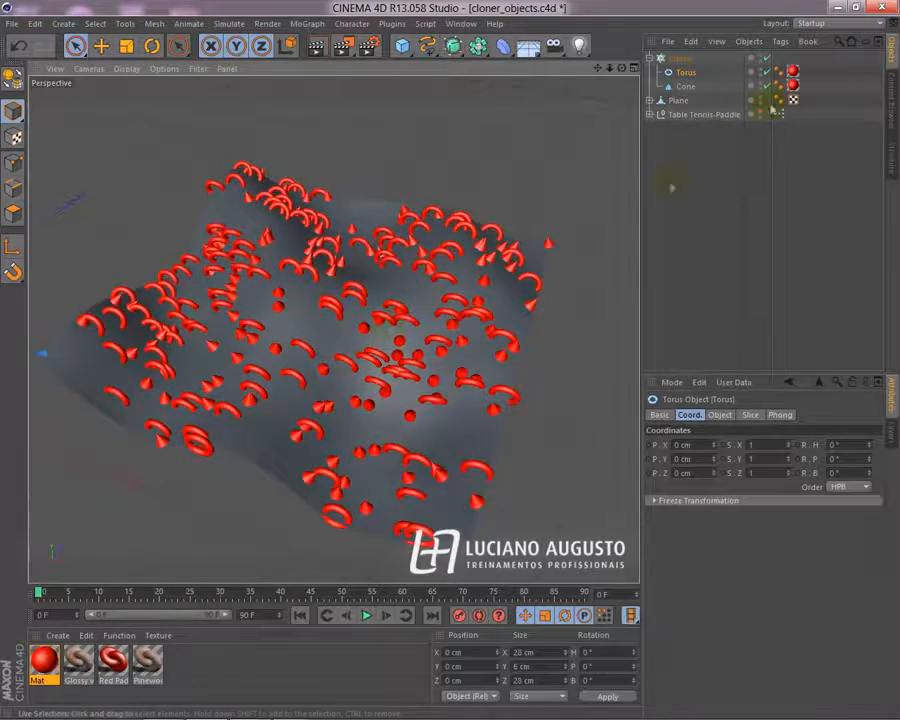
# Try the +Z and -X orientations on the Torus.
pyautogui.click(681, 59)
pyautogui.click(684, 72)
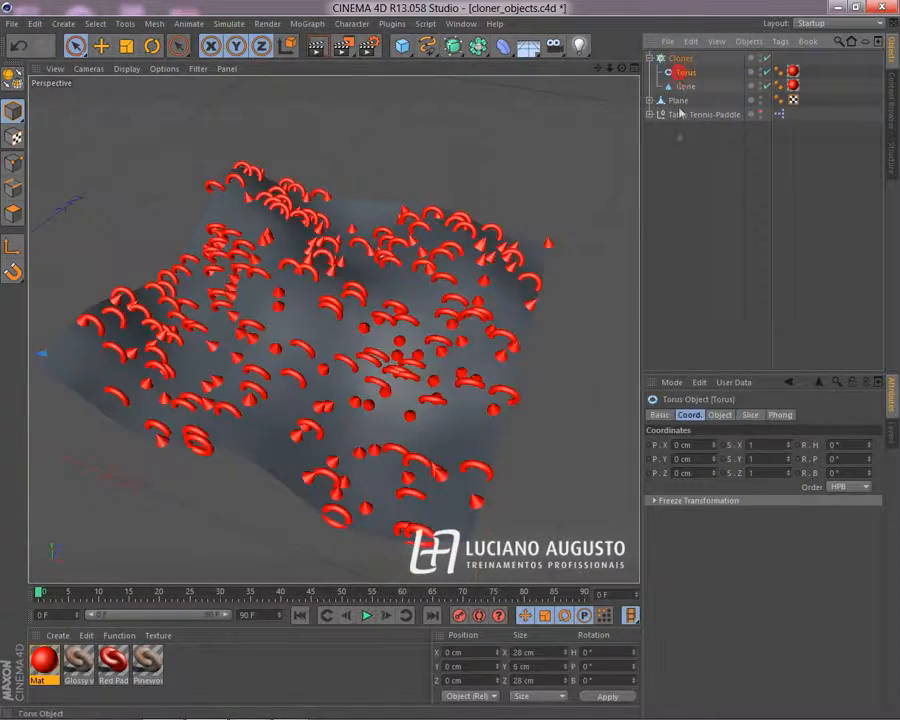
pyautogui.click(719, 414)
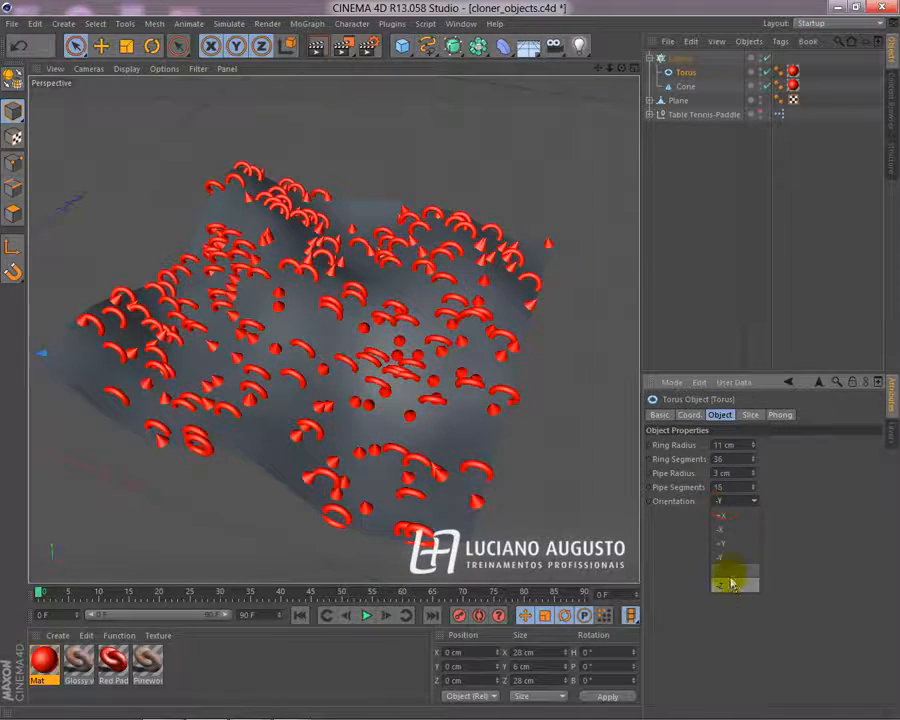
pyautogui.click(731, 572)
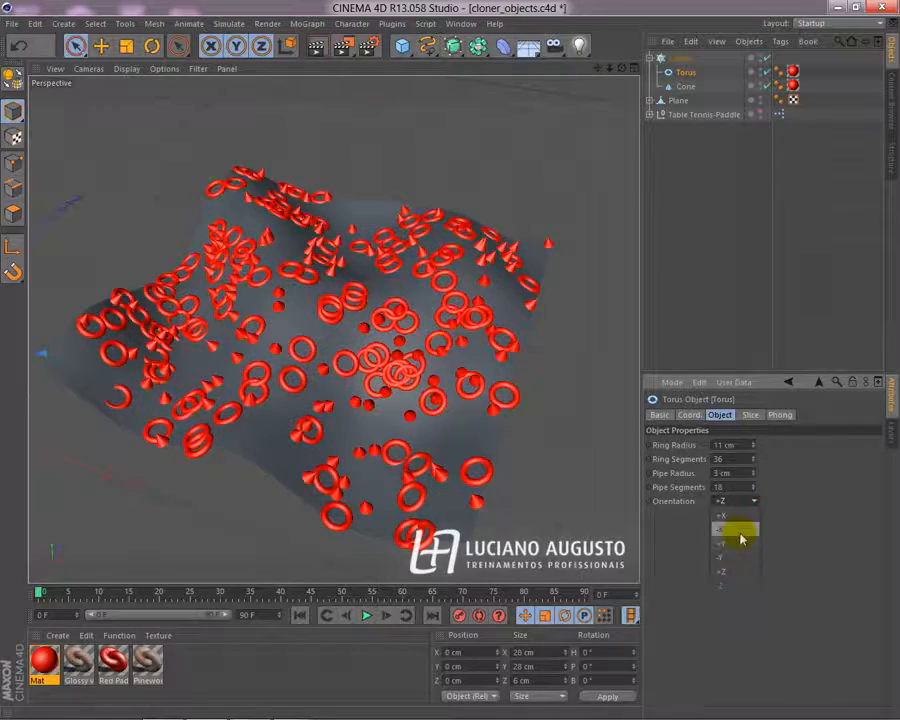
pyautogui.click(740, 530)
pyautogui.keyDown('alt'); pyautogui.moveTo(200, 500); pyautogui.dragTo(466, 357); pyautogui.keyUp('alt')
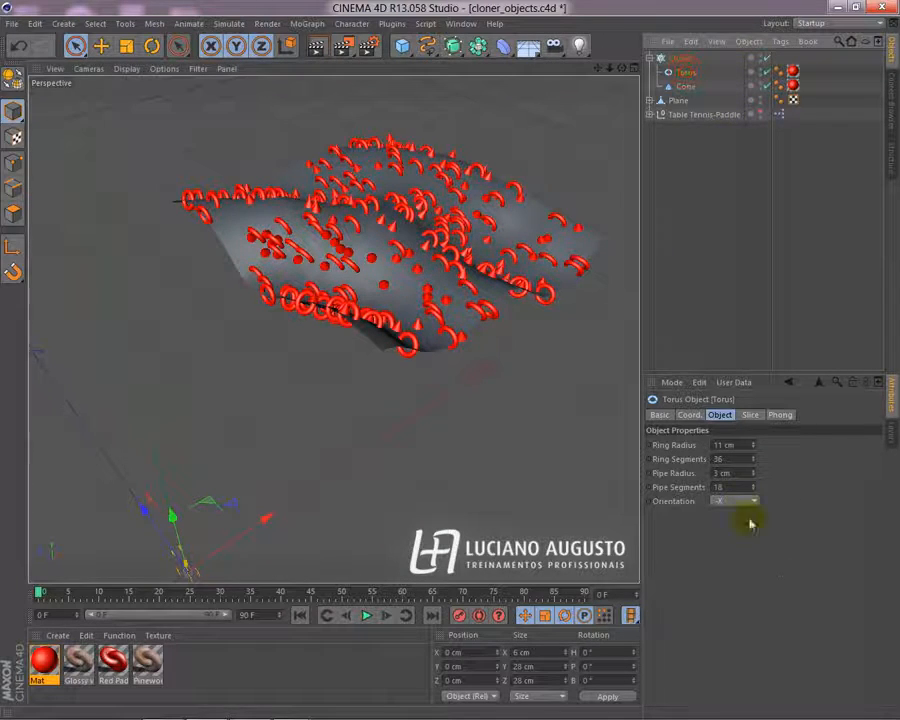
# Give the Torus a 4 cm ring radius, 2 cm pipe radius and +Z orientation, and move it to 1.714 cm on Z.
pyautogui.click(752, 442)
pyautogui.moveTo(753, 445); pyautogui.dragTo(753, 453)
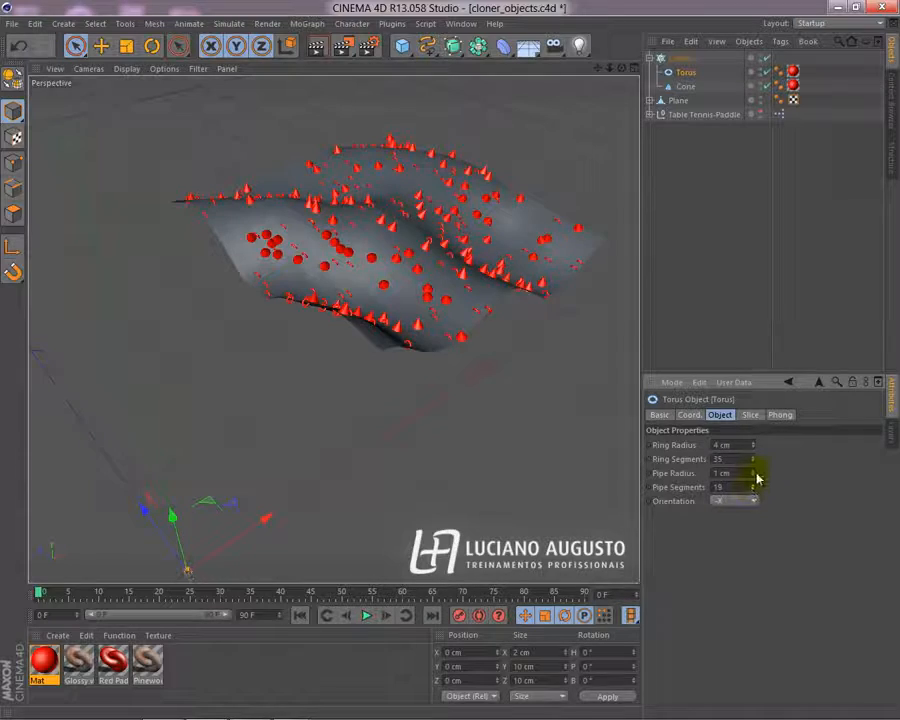
pyautogui.moveTo(755, 472); pyautogui.dragTo(755, 466)
pyautogui.keyDown('alt'); pyautogui.moveTo(331, 325); pyautogui.dragTo(482, 345); pyautogui.keyUp('alt')
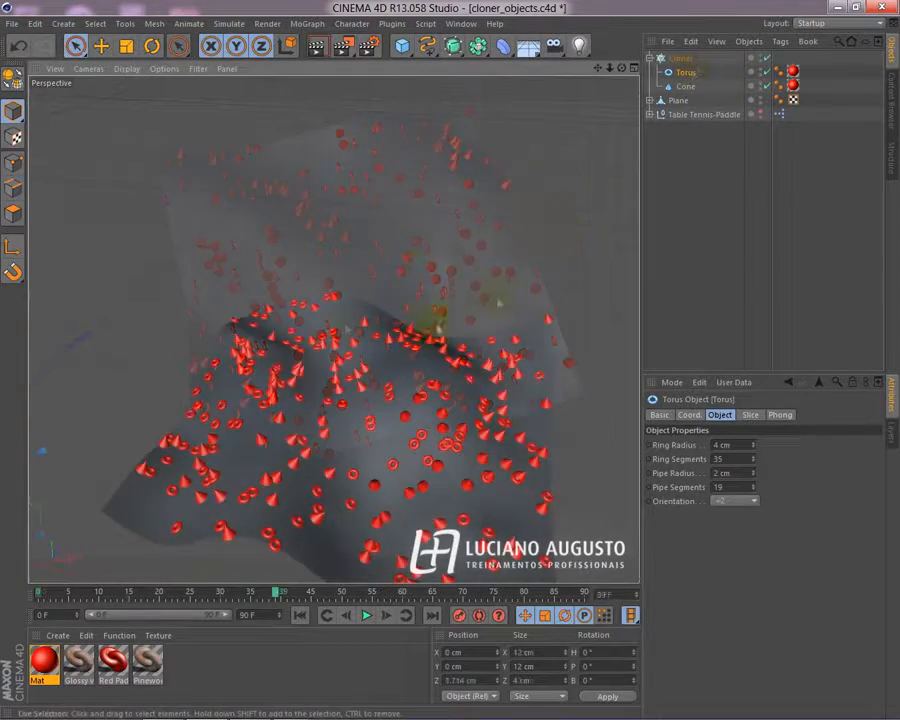
# Make the Table Tennis-Paddle visible and bring it into view beside the plane.
pyautogui.click(766, 114)
pyautogui.moveTo(297, 390)
pyautogui.keyDown('alt'); pyautogui.mouseDown()
pyautogui.moveTo(420, 311)
pyautogui.moveTo(434, 364)
pyautogui.moveTo(445, 345)
pyautogui.mouseUp(); pyautogui.keyUp('alt')
pyautogui.click(698, 114)
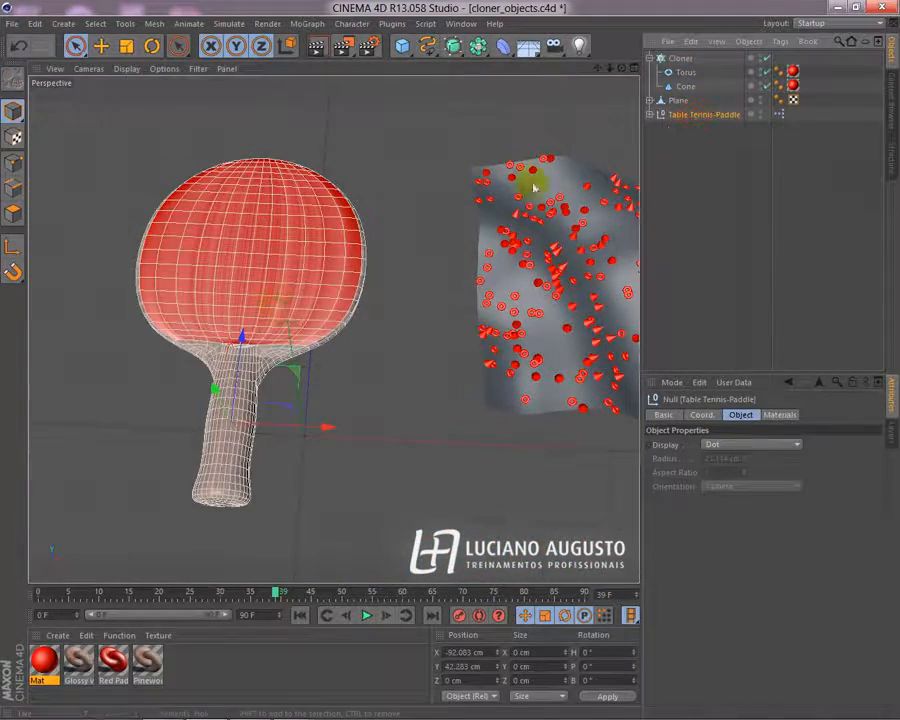
pyautogui.click(686, 74)
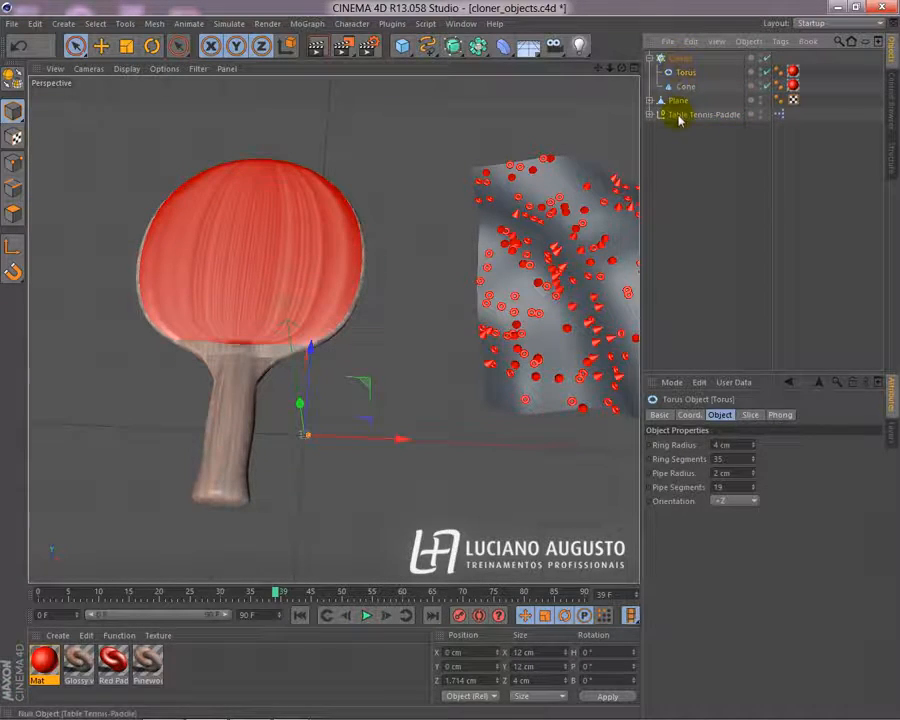
# Move Paddle HN out of the Table Tennis-Paddle null and assign it as the Cloner's object, replacing the Plane.
pyautogui.click(676, 59)
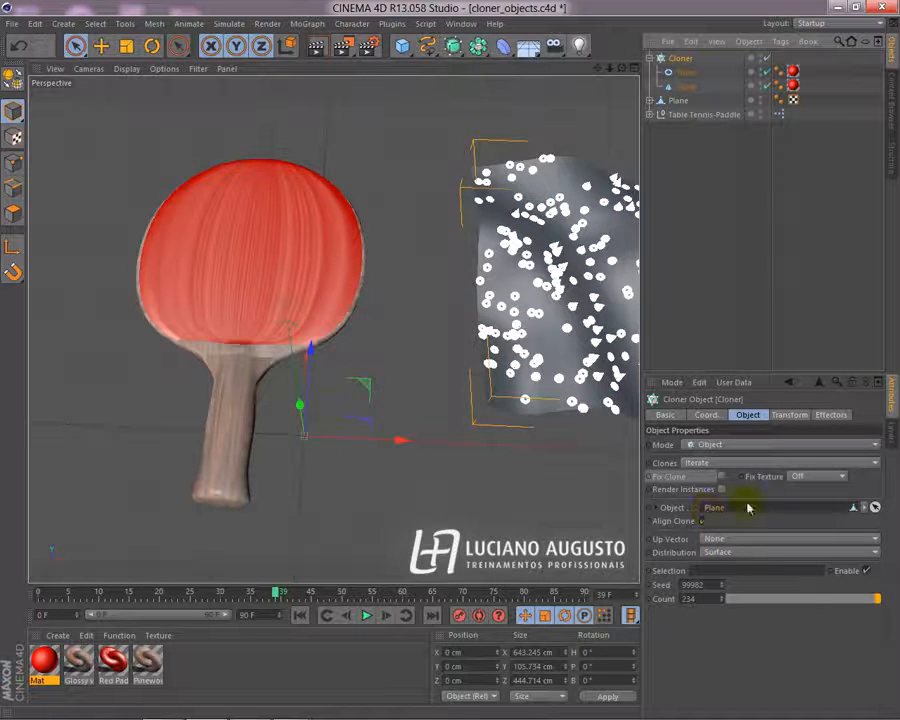
pyautogui.click(689, 130)
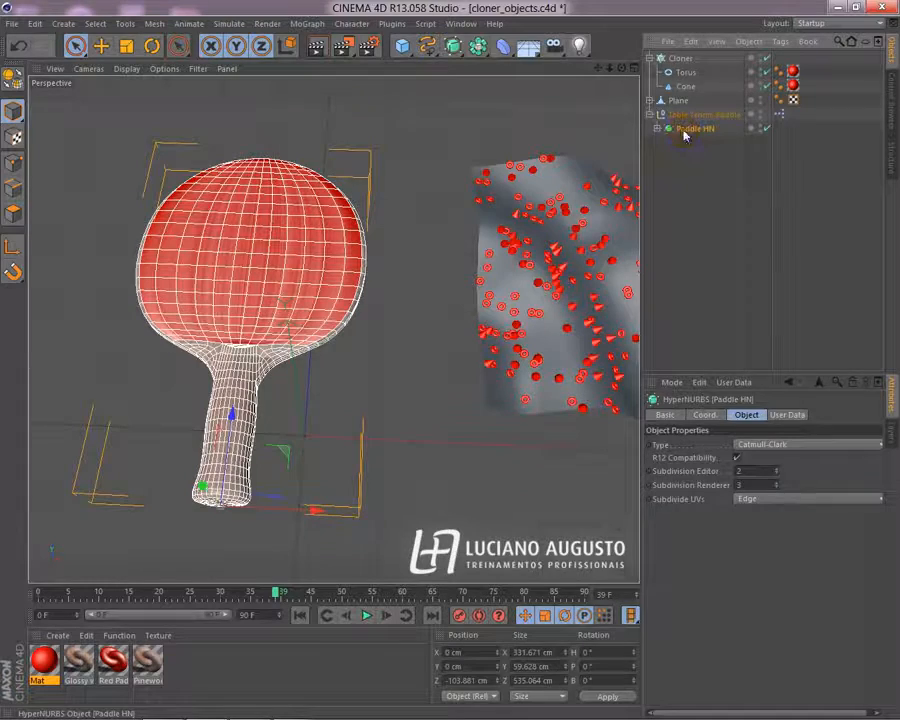
pyautogui.click(680, 60)
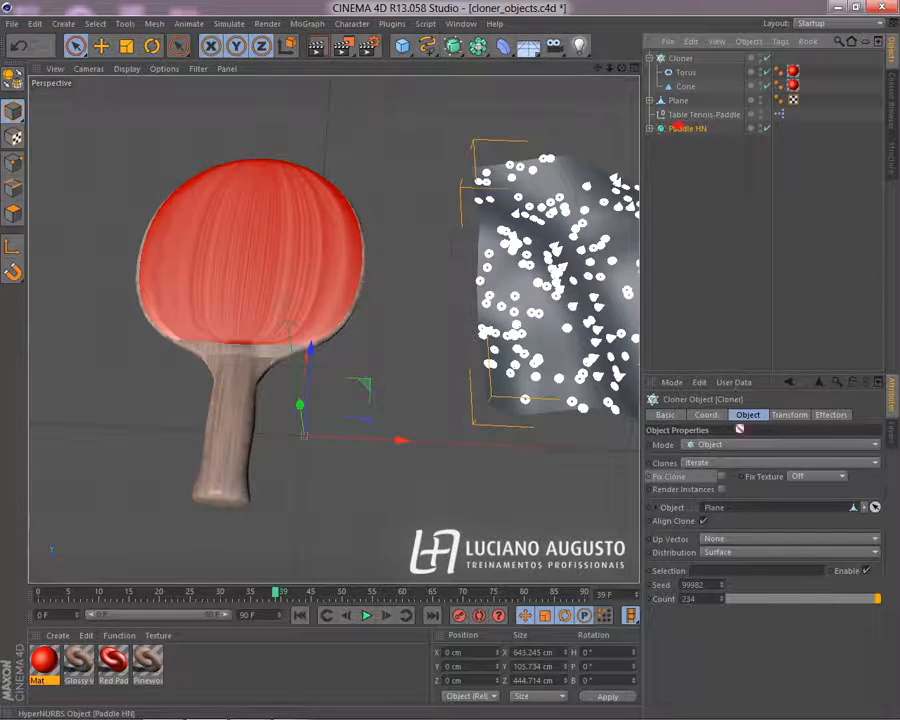
pyautogui.moveTo(723, 515); pyautogui.dragTo(726, 508)
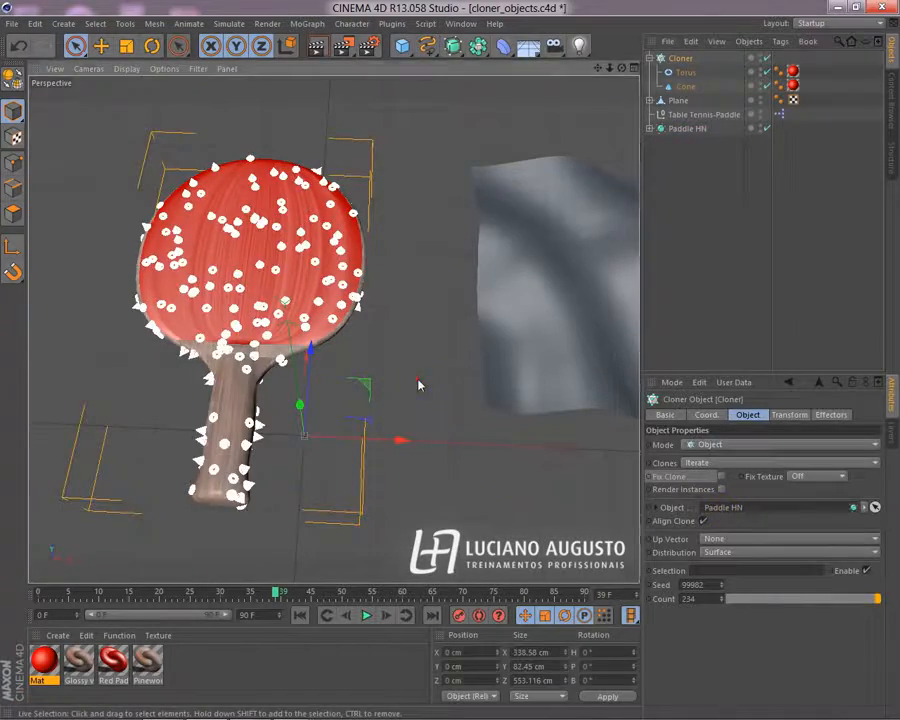
pyautogui.click(417, 378)
pyautogui.keyDown('alt'); pyautogui.moveTo(236, 422); pyautogui.dragTo(500, 372); pyautogui.keyUp('alt')
pyautogui.keyDown('alt'); pyautogui.moveTo(392, 408); pyautogui.dragTo(368, 430); pyautogui.keyUp('alt')
pyautogui.keyDown('alt'); pyautogui.moveTo(327, 412); pyautogui.dragTo(490, 452, button='right'); pyautogui.keyUp('alt')
pyautogui.keyDown('alt'); pyautogui.moveTo(368, 446); pyautogui.dragTo(434, 305); pyautogui.keyUp('alt')
# Set the Cloner's distribution to Vertex so the clones sit on the paddle's vertices.
pyautogui.click(685, 87)
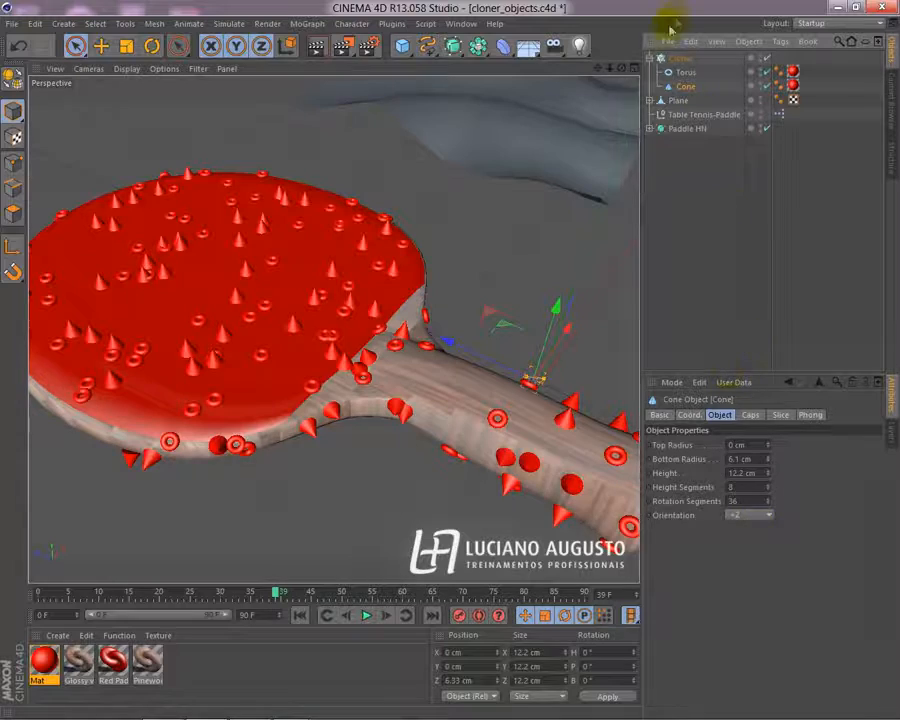
pyautogui.click(681, 58)
pyautogui.click(724, 551)
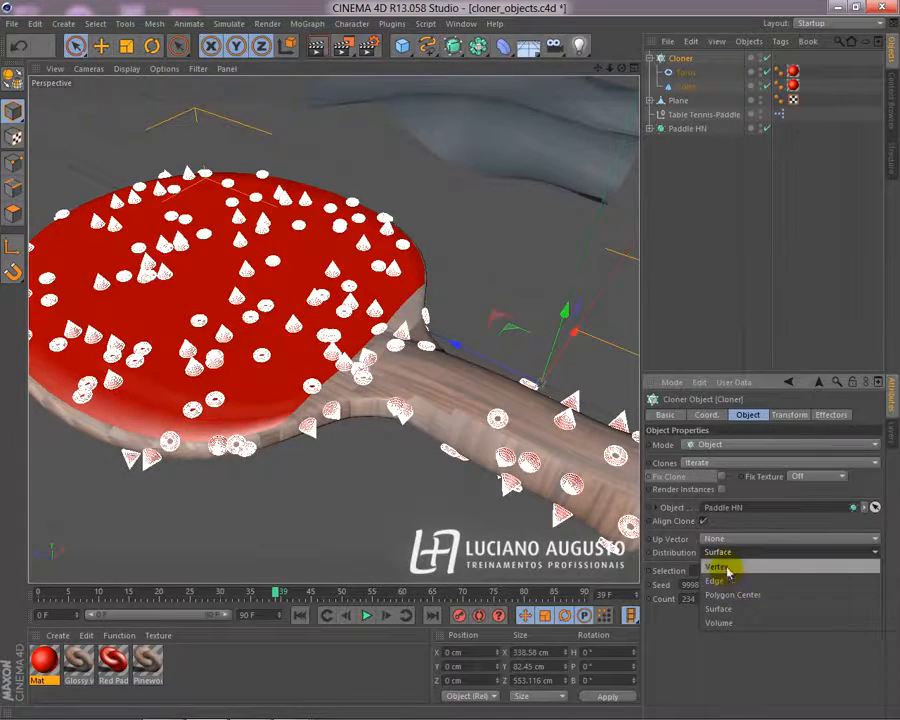
pyautogui.click(722, 566)
pyautogui.click(357, 490)
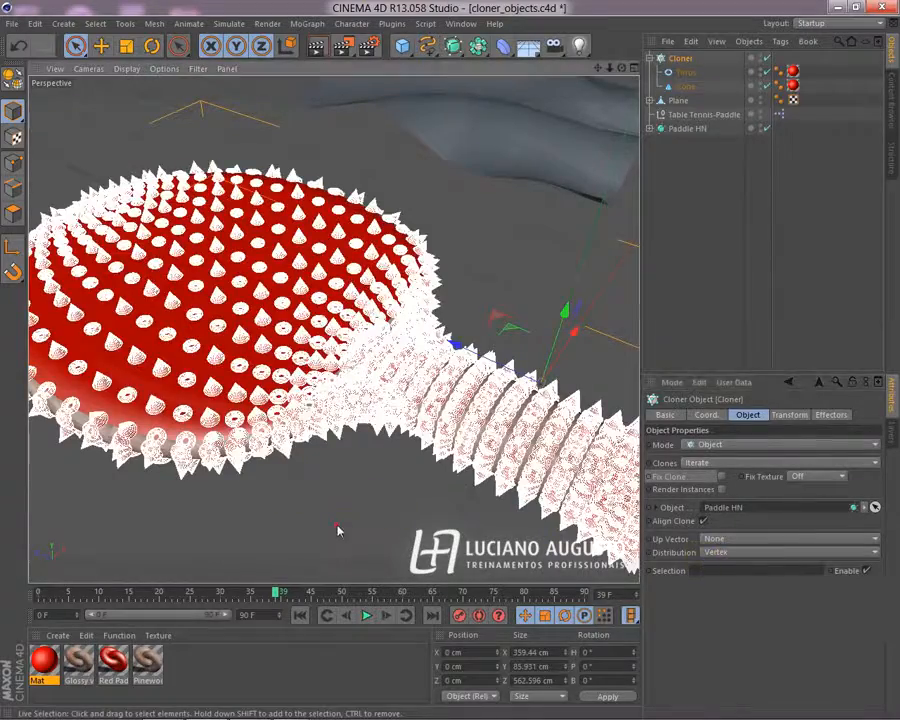
pyautogui.keyDown('alt'); pyautogui.moveTo(495, 352); pyautogui.dragTo(440, 300); pyautogui.keyUp('alt')
# Take the Torus out of the Cloner so only the Cone is cloned over the paddle.
pyautogui.moveTo(686, 77); pyautogui.dragTo(691, 161)
pyautogui.moveTo(395, 465)
pyautogui.keyDown('alt'); pyautogui.mouseDown()
pyautogui.moveTo(490, 434)
pyautogui.moveTo(302, 434)
pyautogui.moveTo(341, 461)
pyautogui.moveTo(396, 311)
pyautogui.moveTo(334, 327)
pyautogui.moveTo(364, 255)
pyautogui.moveTo(331, 331)
pyautogui.moveTo(440, 260)
pyautogui.moveTo(597, 193)
pyautogui.moveTo(261, 354)
pyautogui.moveTo(327, 328)
pyautogui.moveTo(210, 330)
pyautogui.moveTo(578, 340)
pyautogui.moveTo(345, 338)
pyautogui.moveTo(271, 424)
pyautogui.moveTo(327, 338)
pyautogui.moveTo(518, 249)
pyautogui.moveTo(409, 399)
pyautogui.moveTo(354, 426)
pyautogui.moveTo(349, 460)
pyautogui.moveTo(339, 364)
pyautogui.mouseUp(); pyautogui.keyUp('alt')
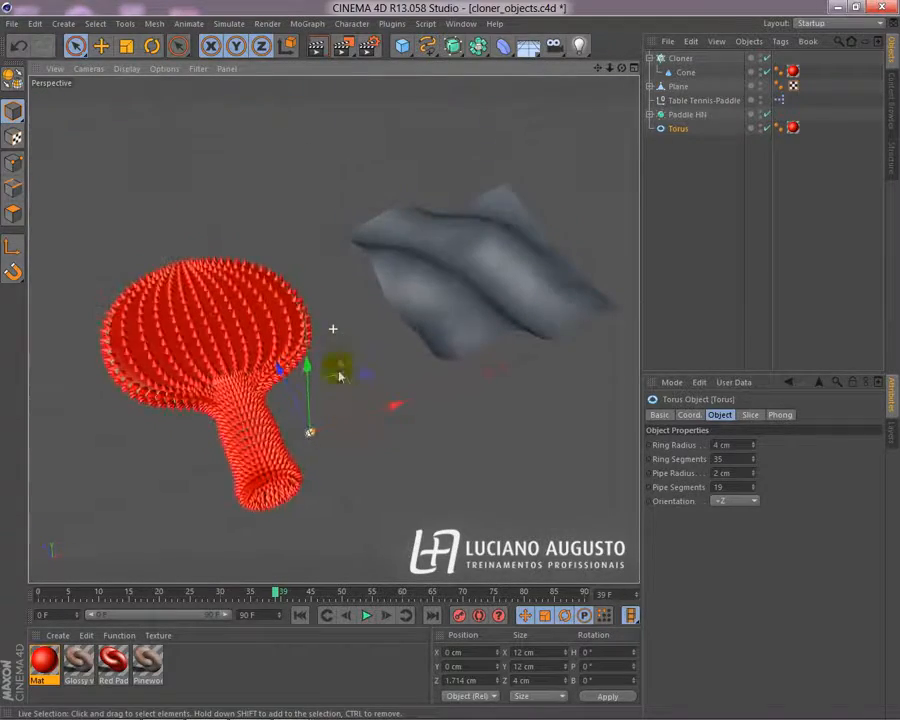
pyautogui.moveTo(301, 433)
pyautogui.keyDown('alt'); pyautogui.mouseDown()
pyautogui.moveTo(290, 405)
pyautogui.moveTo(312, 368)
pyautogui.mouseUp(); pyautogui.keyUp('alt')
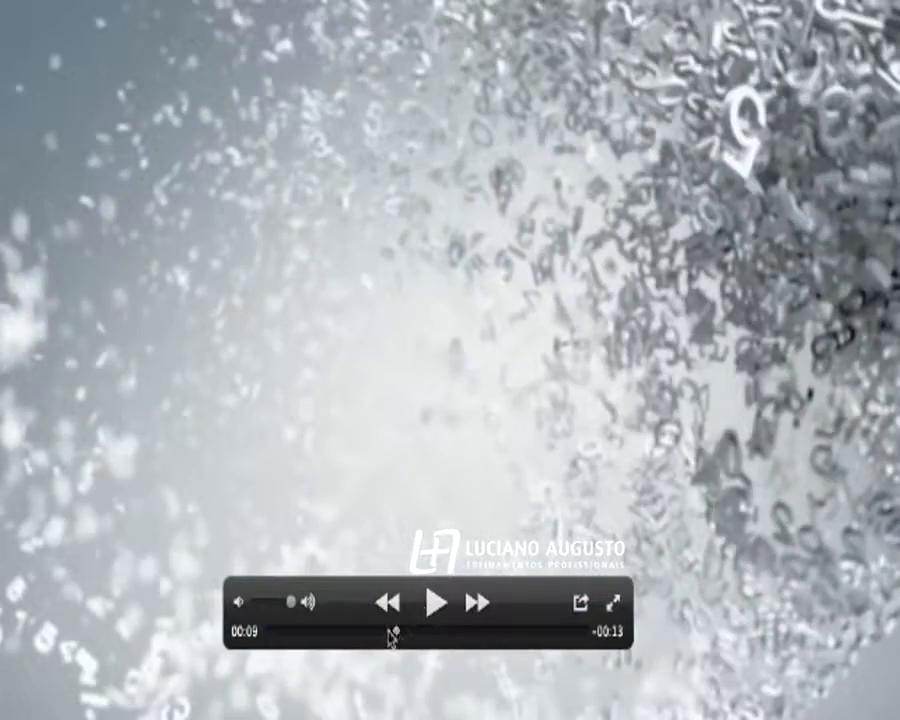
# Switch to the video player, rewind the sample clip slightly and play it to examine the arm built from cloned numbers.
pyautogui.moveTo(392, 637); pyautogui.dragTo(376, 632)
pyautogui.click(432, 600)
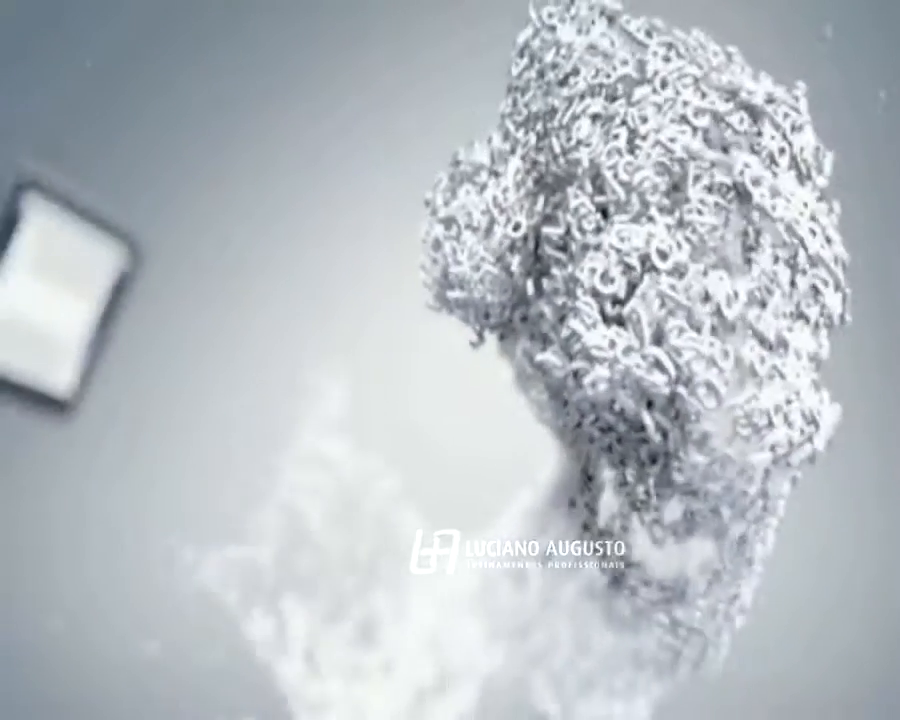
pyautogui.moveTo(446, 642)
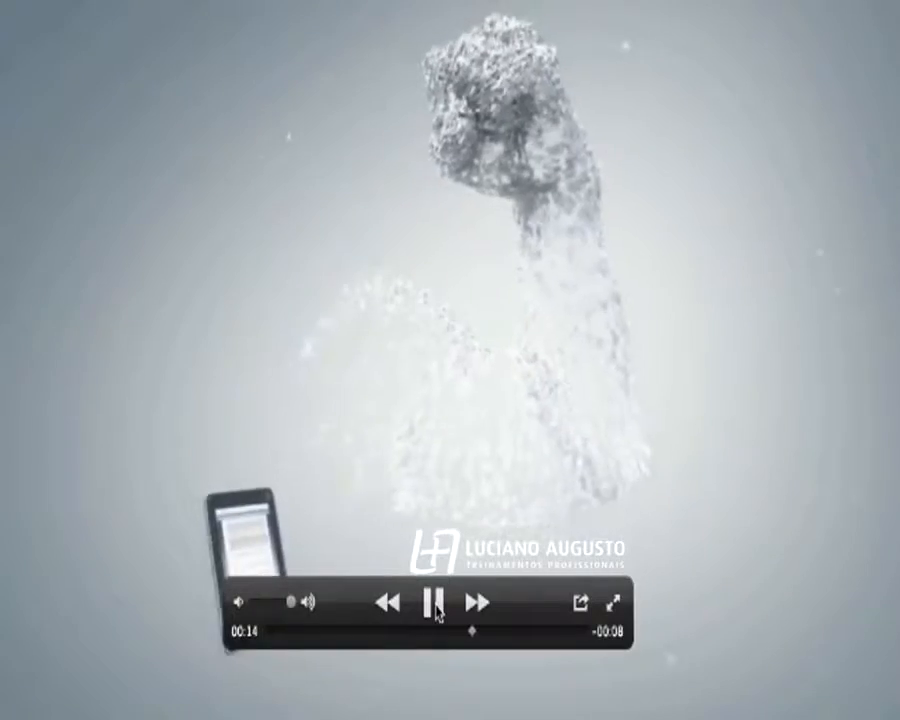
pyautogui.click(436, 606)
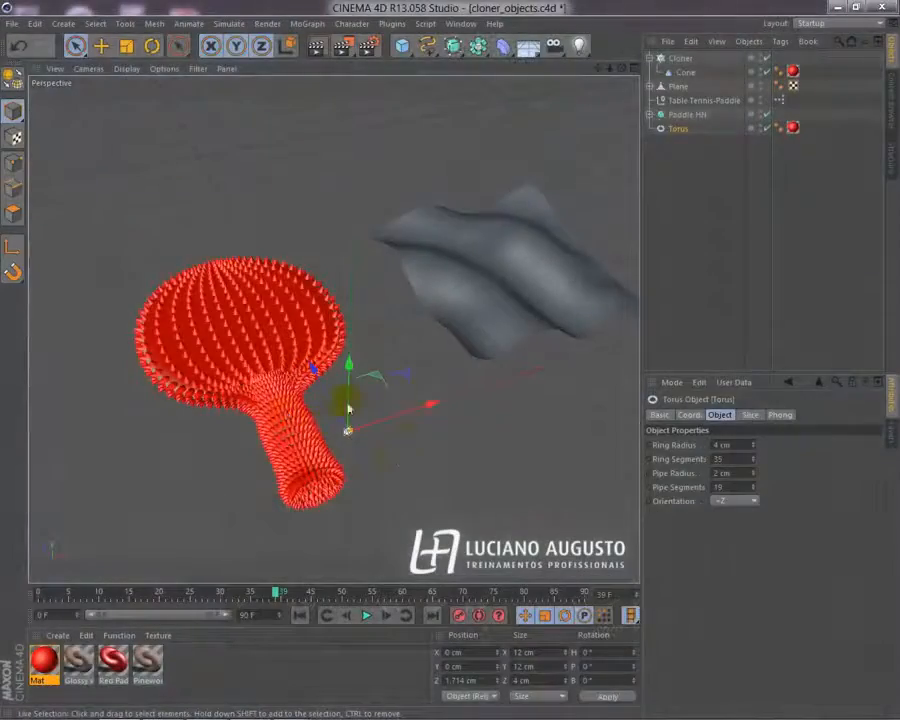
pyautogui.keyDown('alt'); pyautogui.moveTo(396, 466); pyautogui.dragTo(318, 507); pyautogui.keyUp('alt')
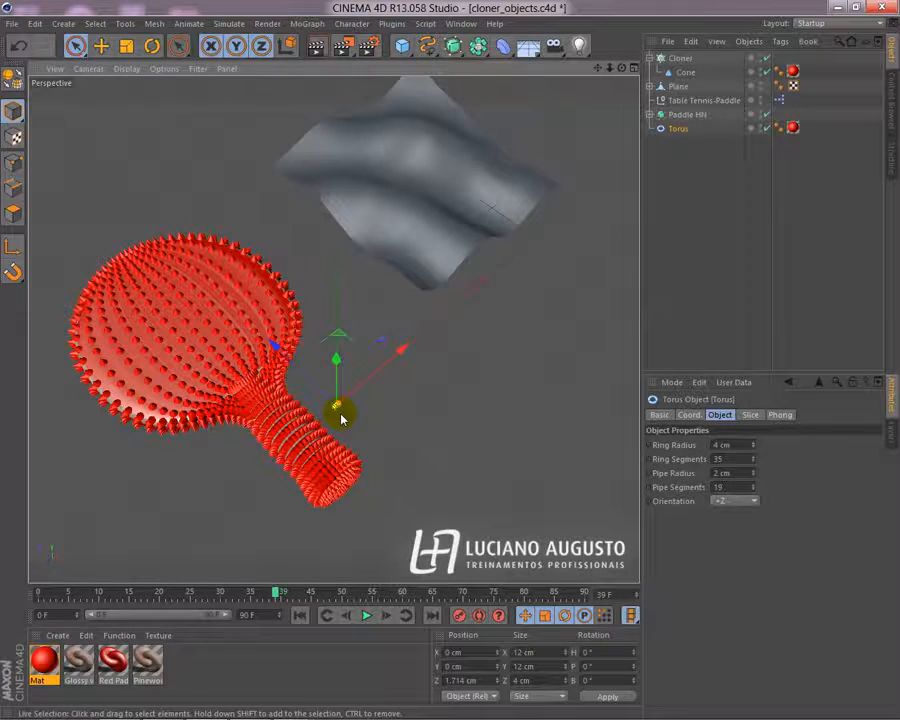
pyautogui.moveTo(230, 470)
pyautogui.keyDown('alt'); pyautogui.mouseDown()
pyautogui.moveTo(151, 448)
pyautogui.moveTo(155, 430)
pyautogui.moveTo(200, 424)
pyautogui.moveTo(173, 423)
pyautogui.moveTo(210, 448)
pyautogui.moveTo(290, 436)
pyautogui.moveTo(465, 378)
pyautogui.moveTo(505, 280)
pyautogui.moveTo(402, 191)
pyautogui.moveTo(370, 209)
pyautogui.moveTo(235, 338)
pyautogui.moveTo(151, 492)
pyautogui.moveTo(271, 397)
pyautogui.mouseUp(); pyautogui.keyUp('alt')
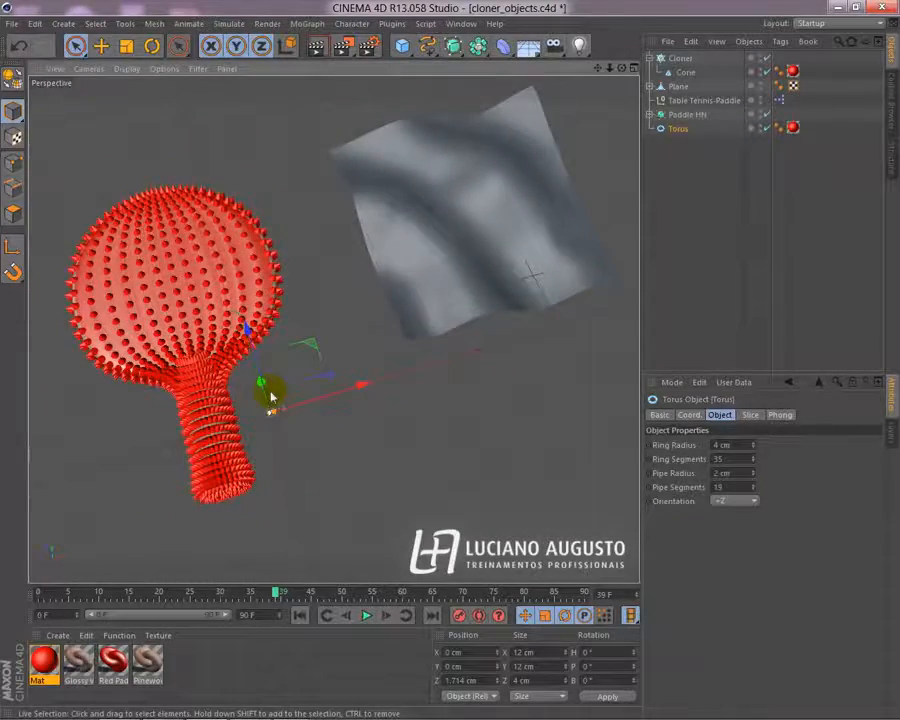
pyautogui.keyDown('alt'); pyautogui.moveTo(130, 432); pyautogui.dragTo(333, 328); pyautogui.keyUp('alt')
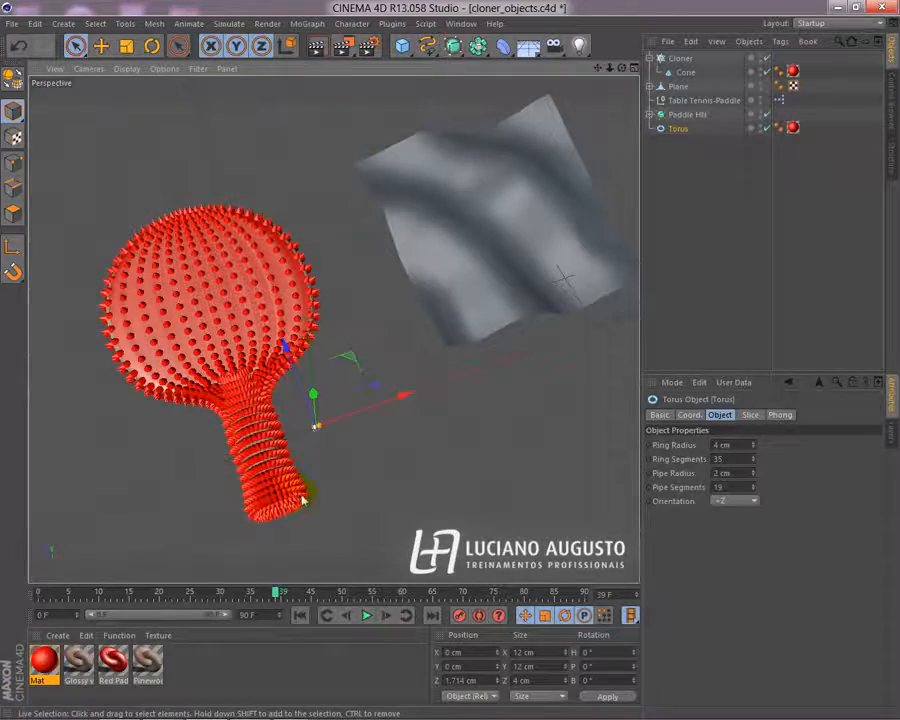